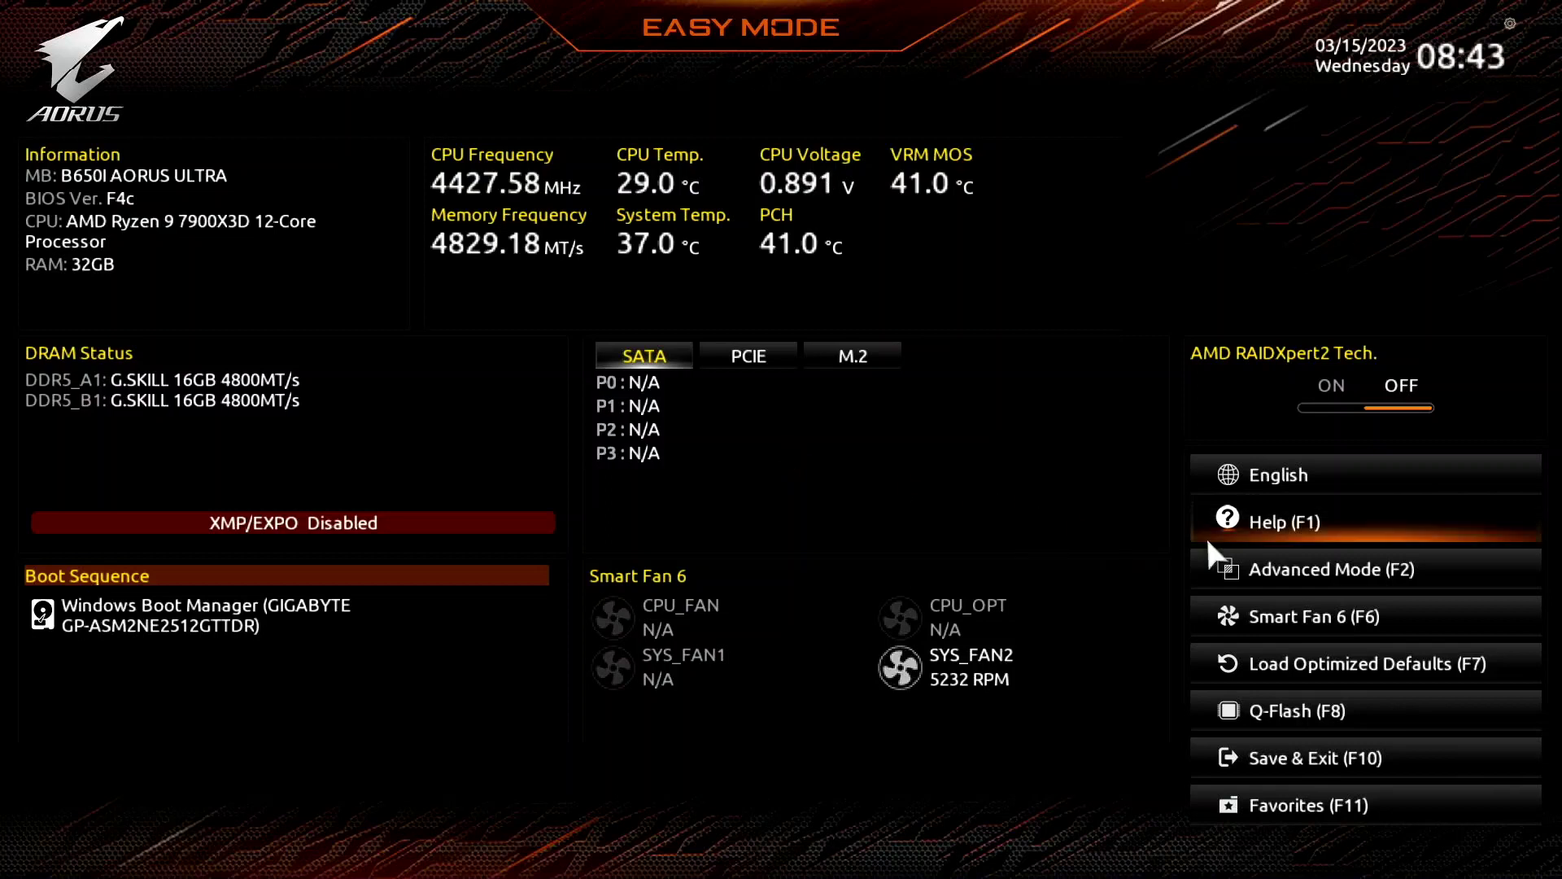
- Switch to Advanced Mode and open Tweaker > Advanced CPU Settings > Precision Boost Overdrive
left_click(1383, 569)
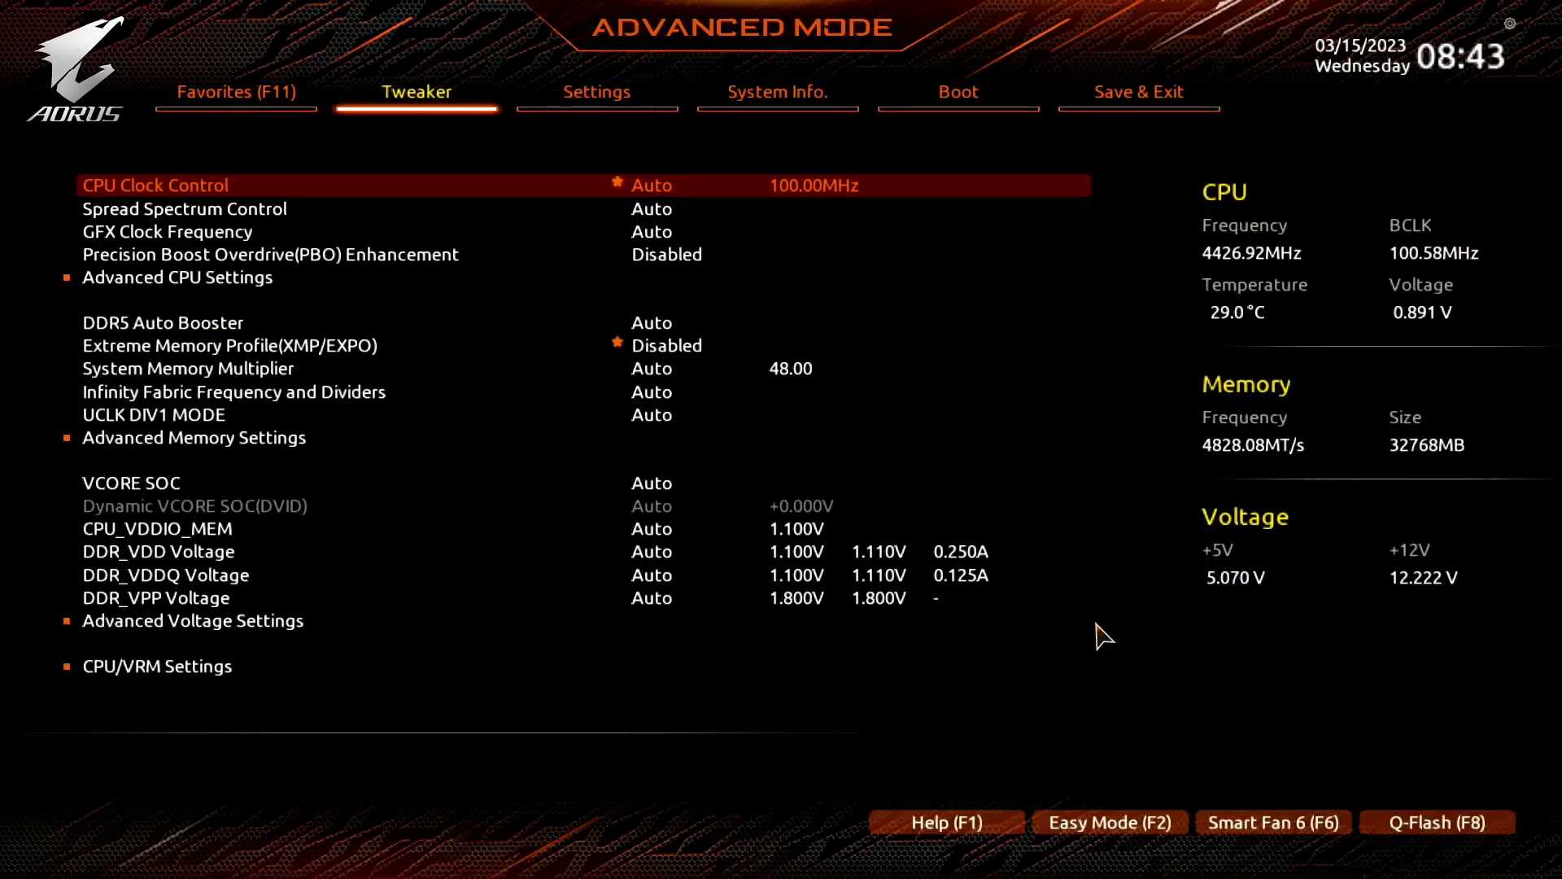
key("Down")
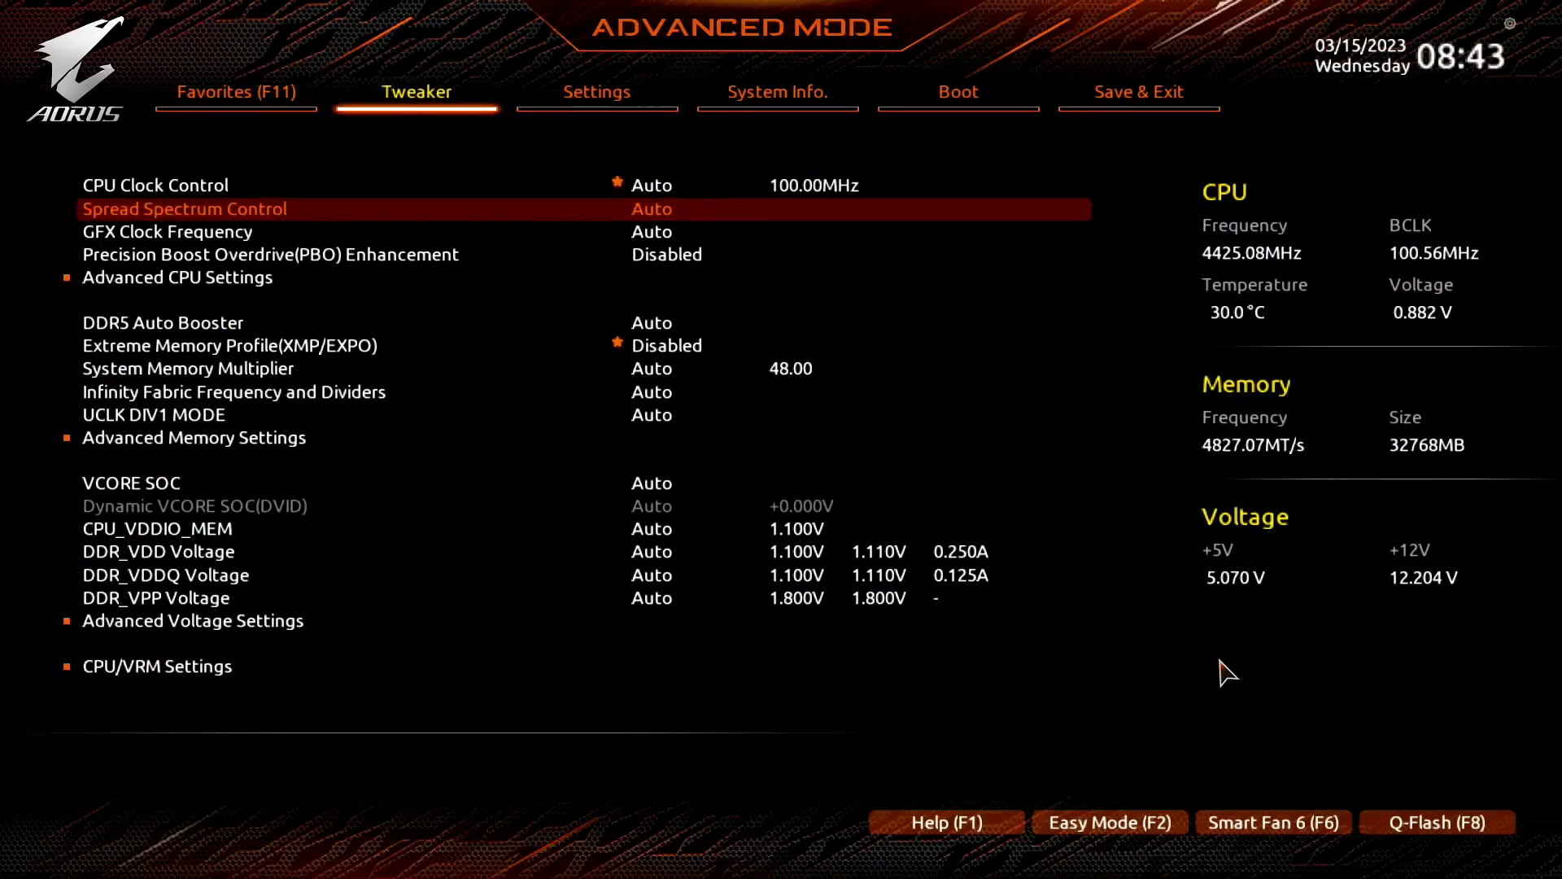
key("Down")
key("Down")
key("Down")
key("Return")
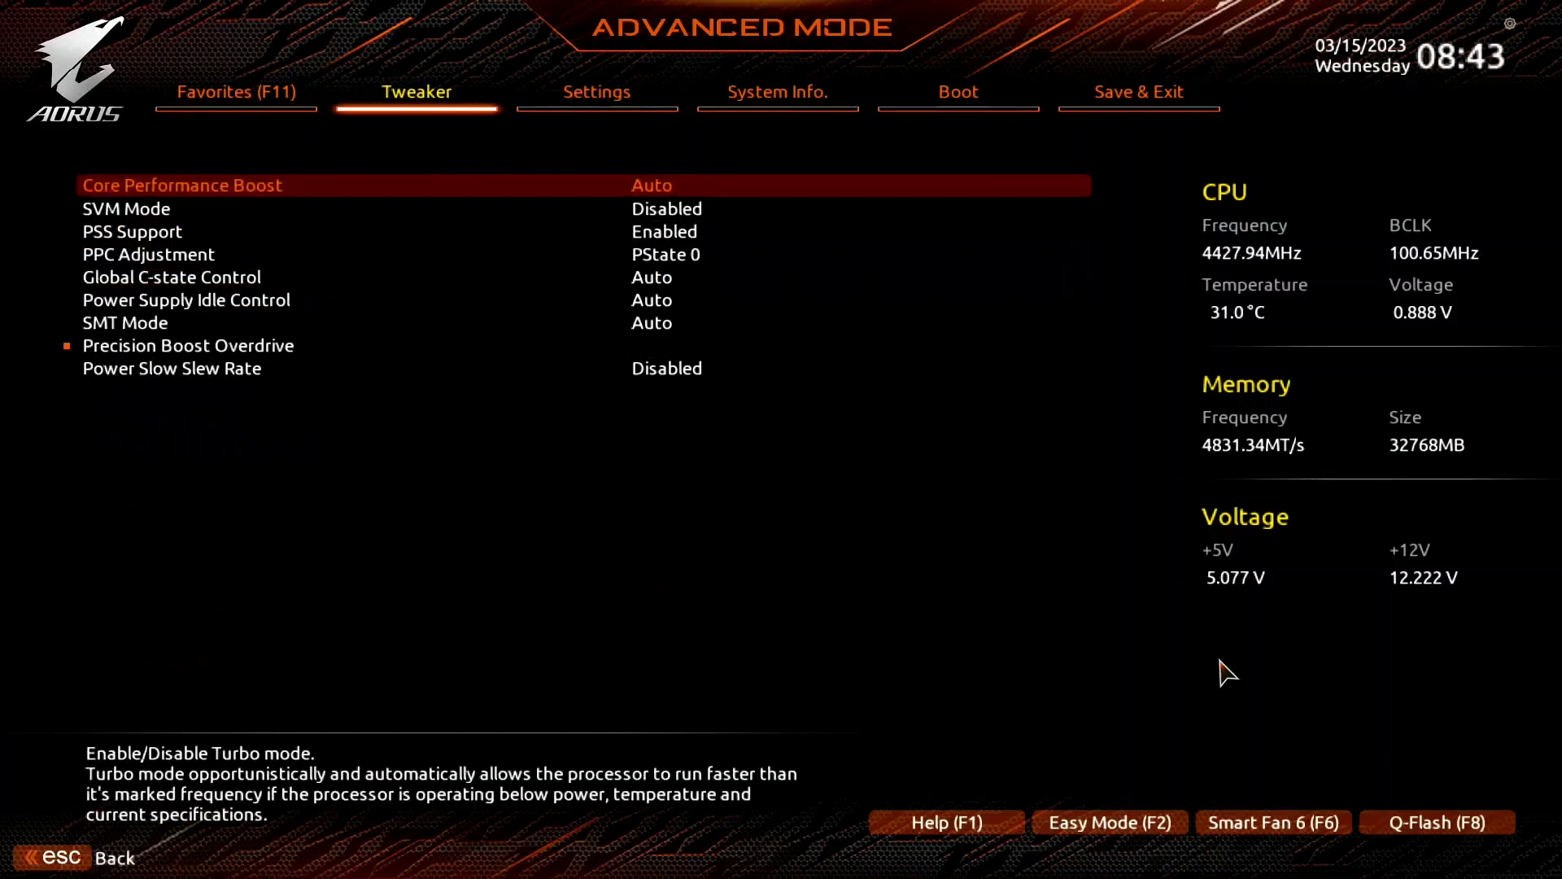
key("Down")
key("Down")
key("Down")
key("Down")
key("Down")
key("Down")
key("Down")
key("Return")
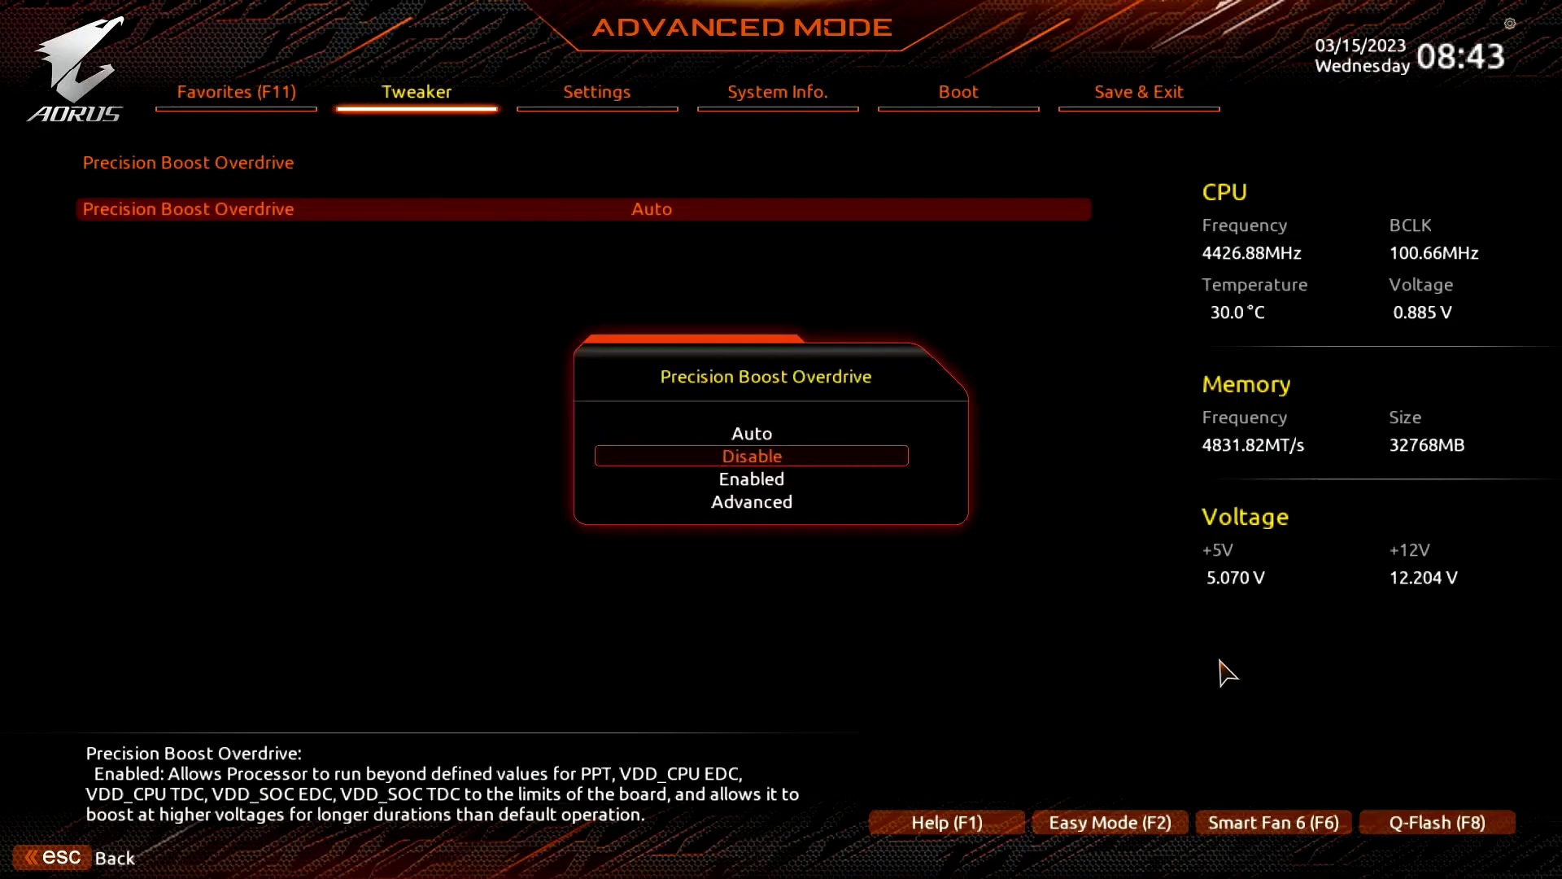
- Choose Advanced for Precision Boost Overdrive, then Motherboard for PBO Limits
key("Return")
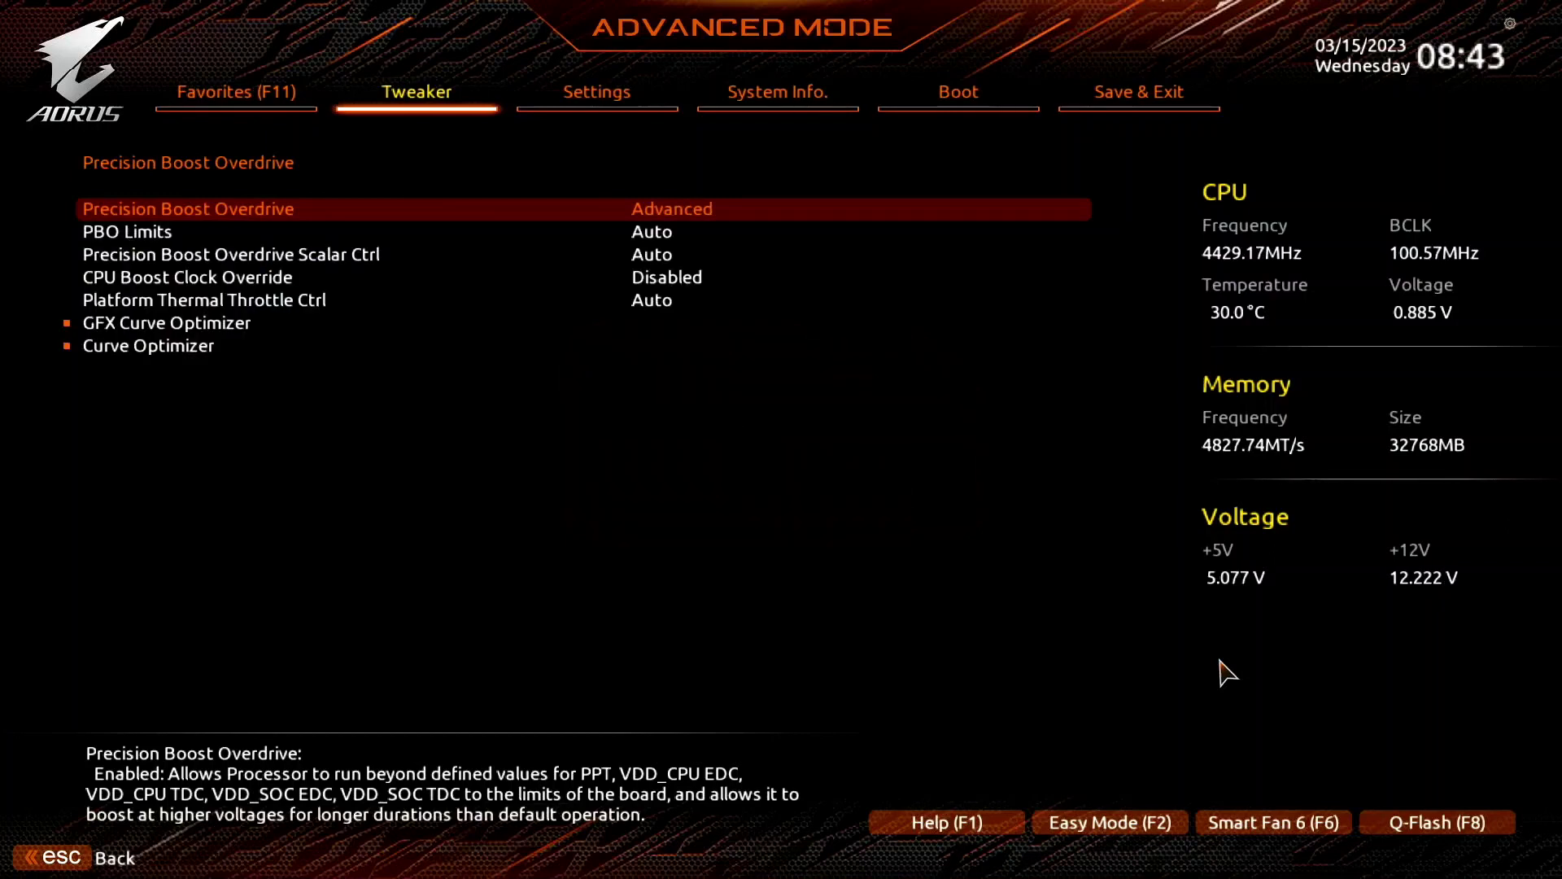
key("Down")
key("Return")
key("Down")
key("Down")
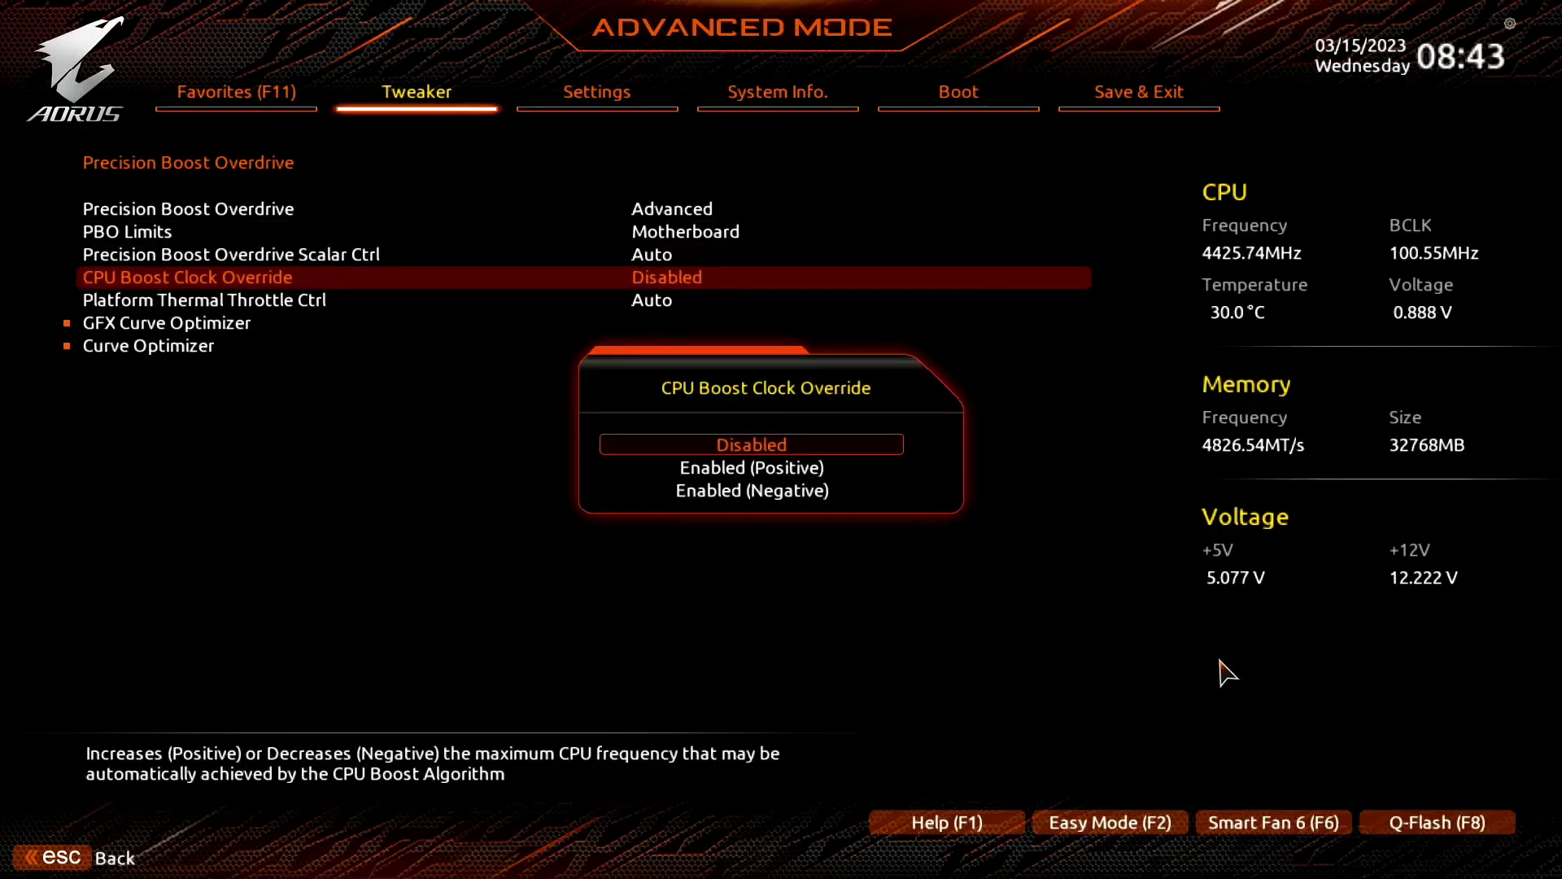
key("Down")
- Set CPU Boost Clock Override to Enabled (Positive) and Max CPU Boost Clock Override(+) to 150
key("Return")
key("Down")
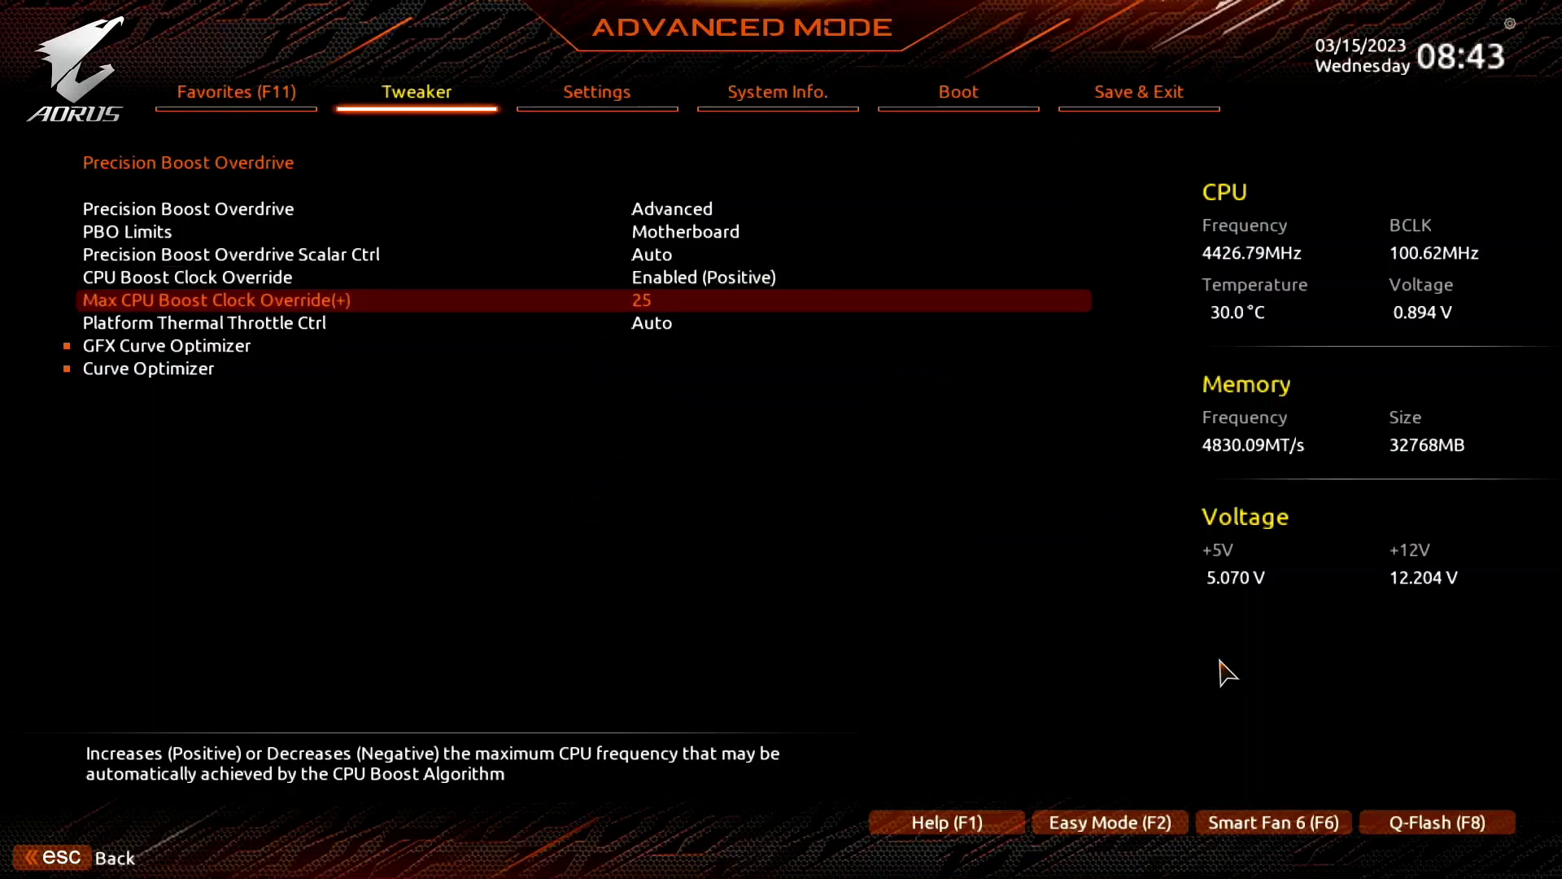
key("Return")
key("Down")
key("Down")
key("Down")
key("Down")
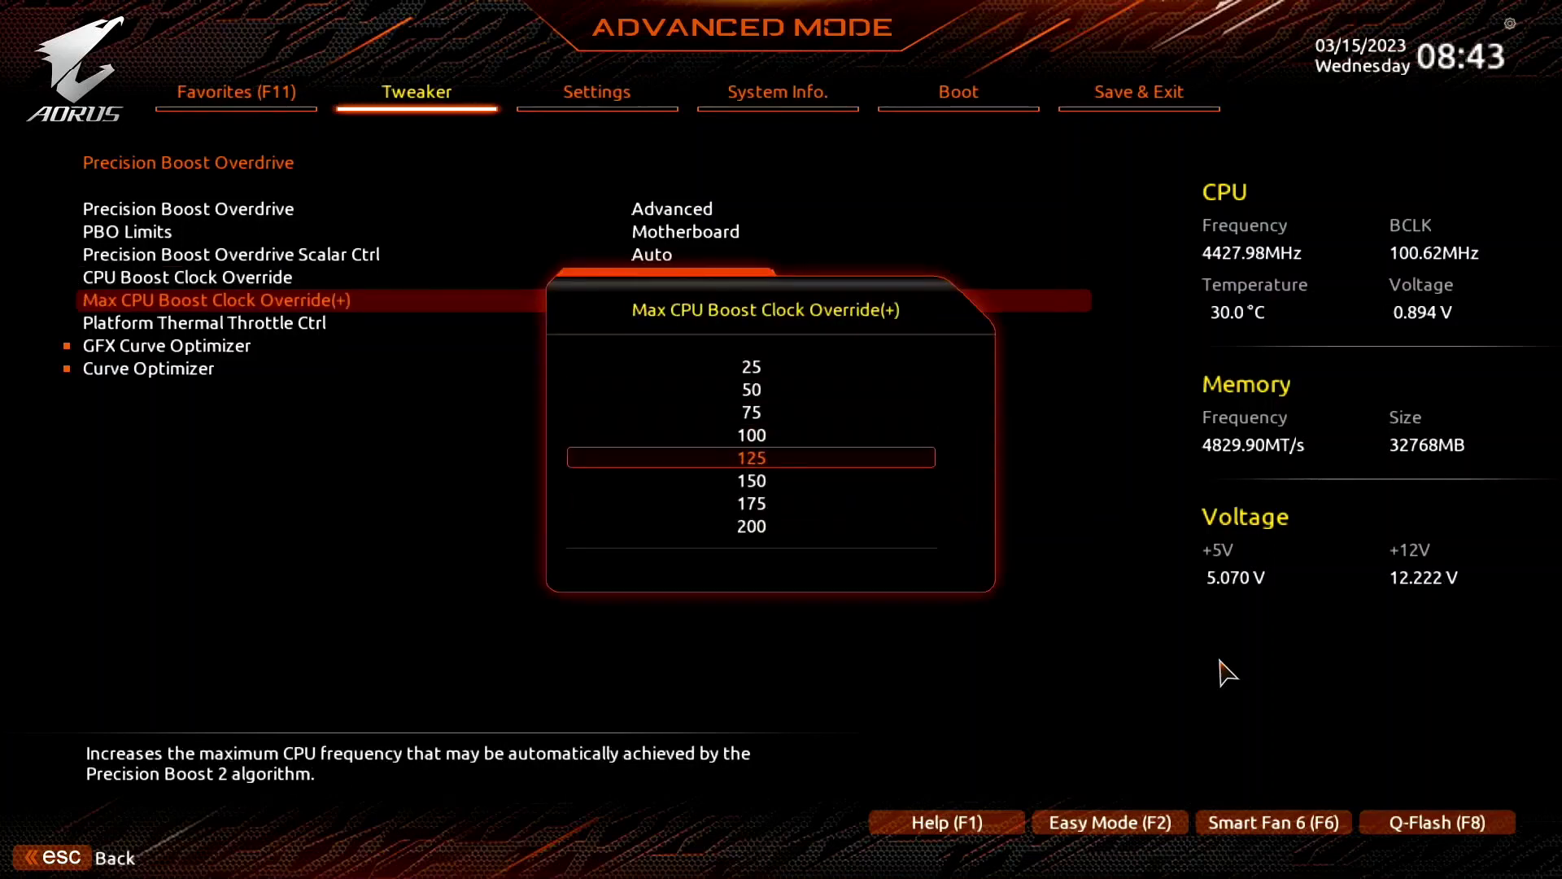
key("Down")
key("Return")
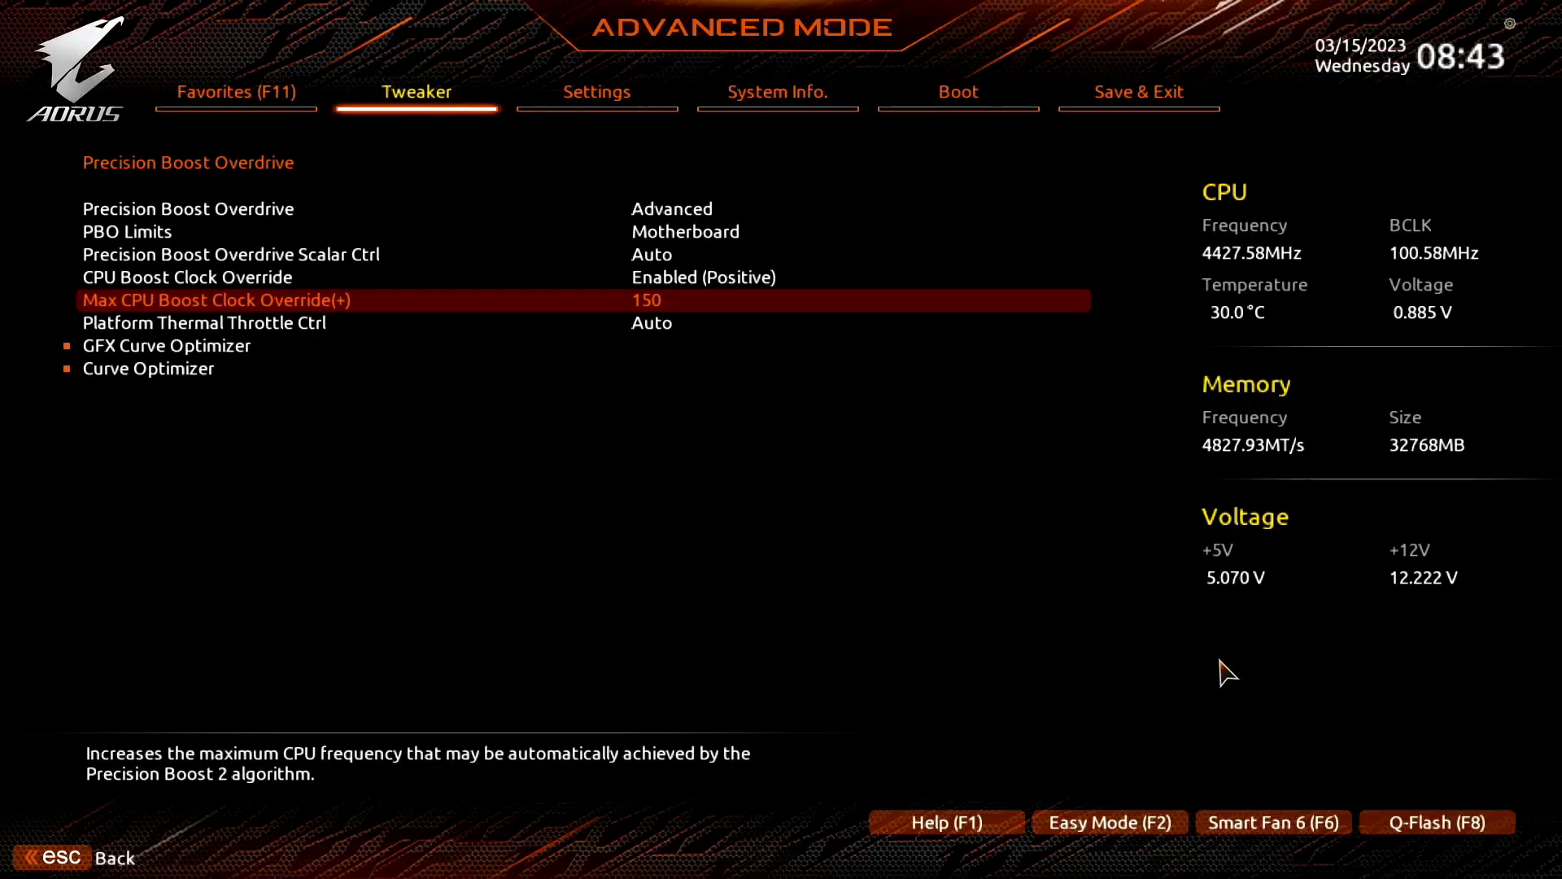
- Enter the Curve Optimizer submenu and change its mode to Per Core
key("Down")
key("Down")
key("Down")
key("Return")
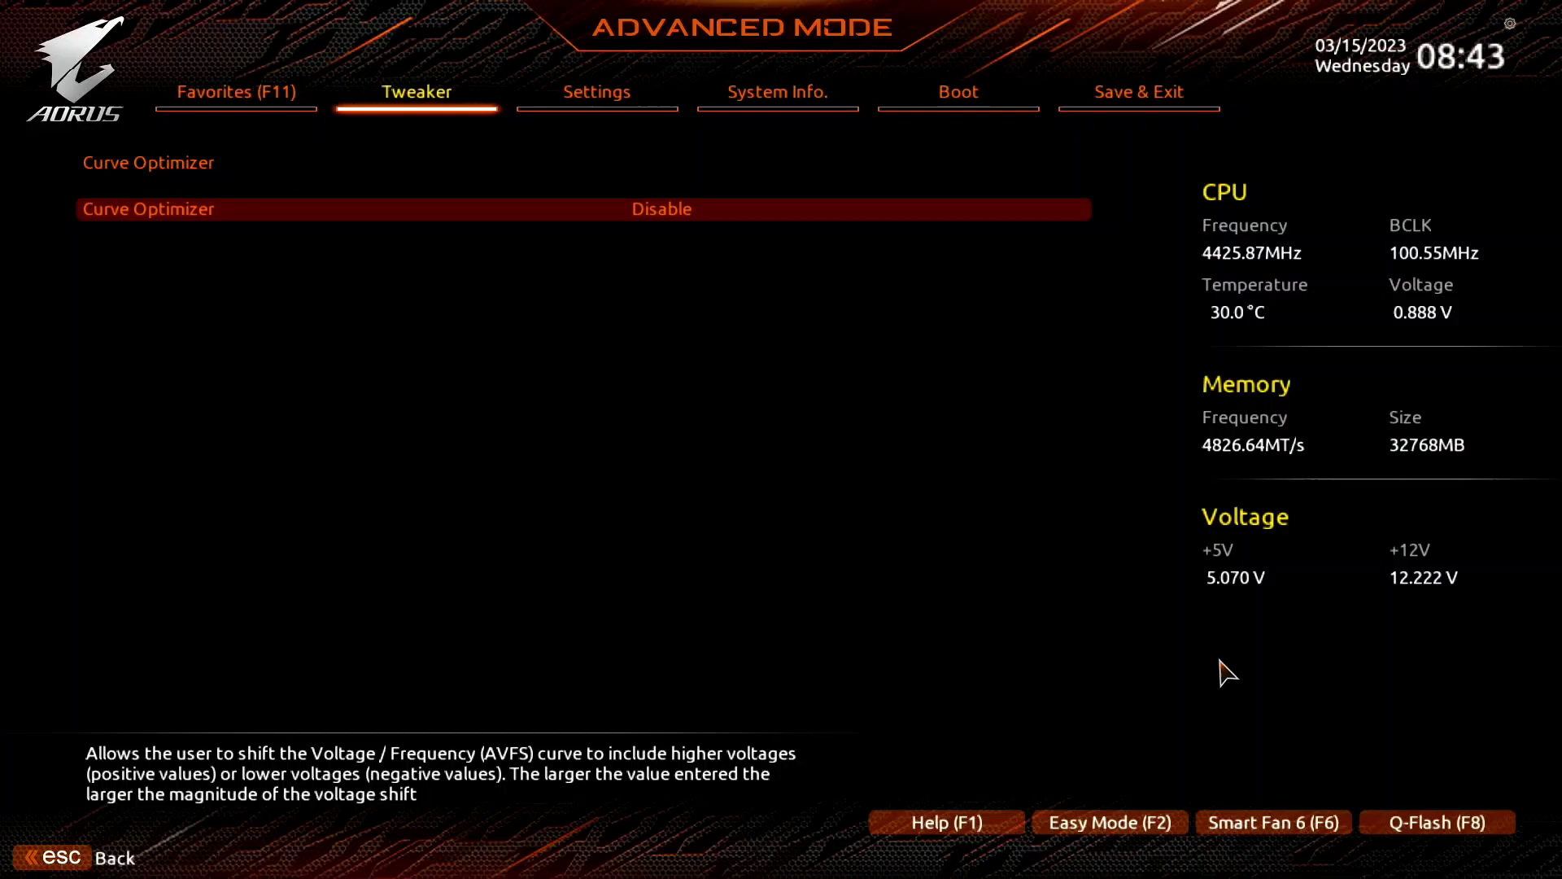
key("Return")
key("Down")
key("Down")
key("Return")
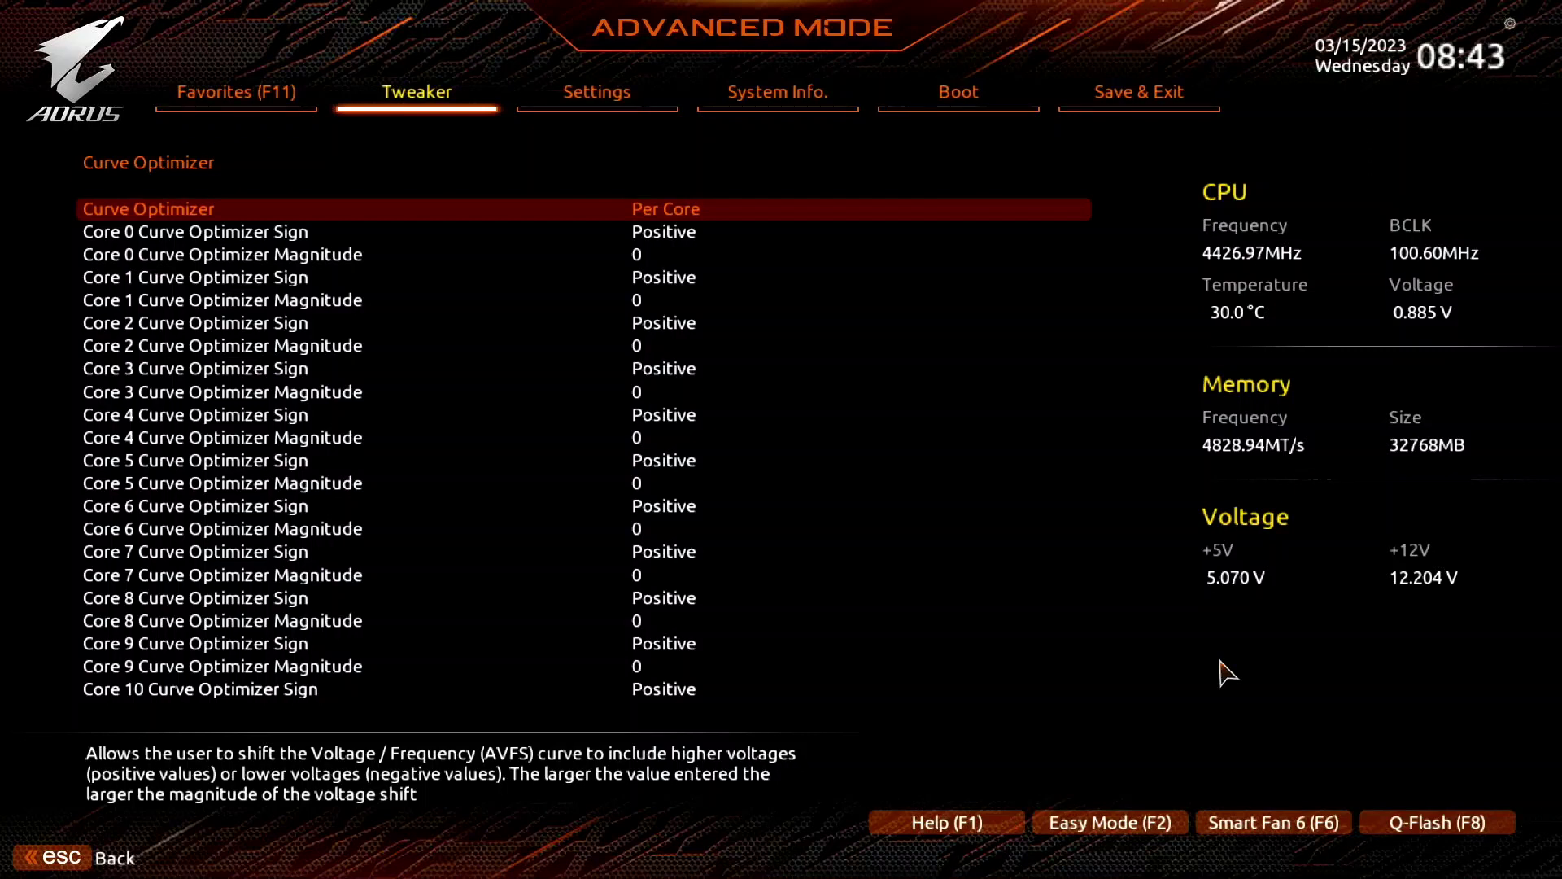
- Set Cores 0–3 to Negative sign with magnitudes 5, 15, 20 and 15
key("Down")
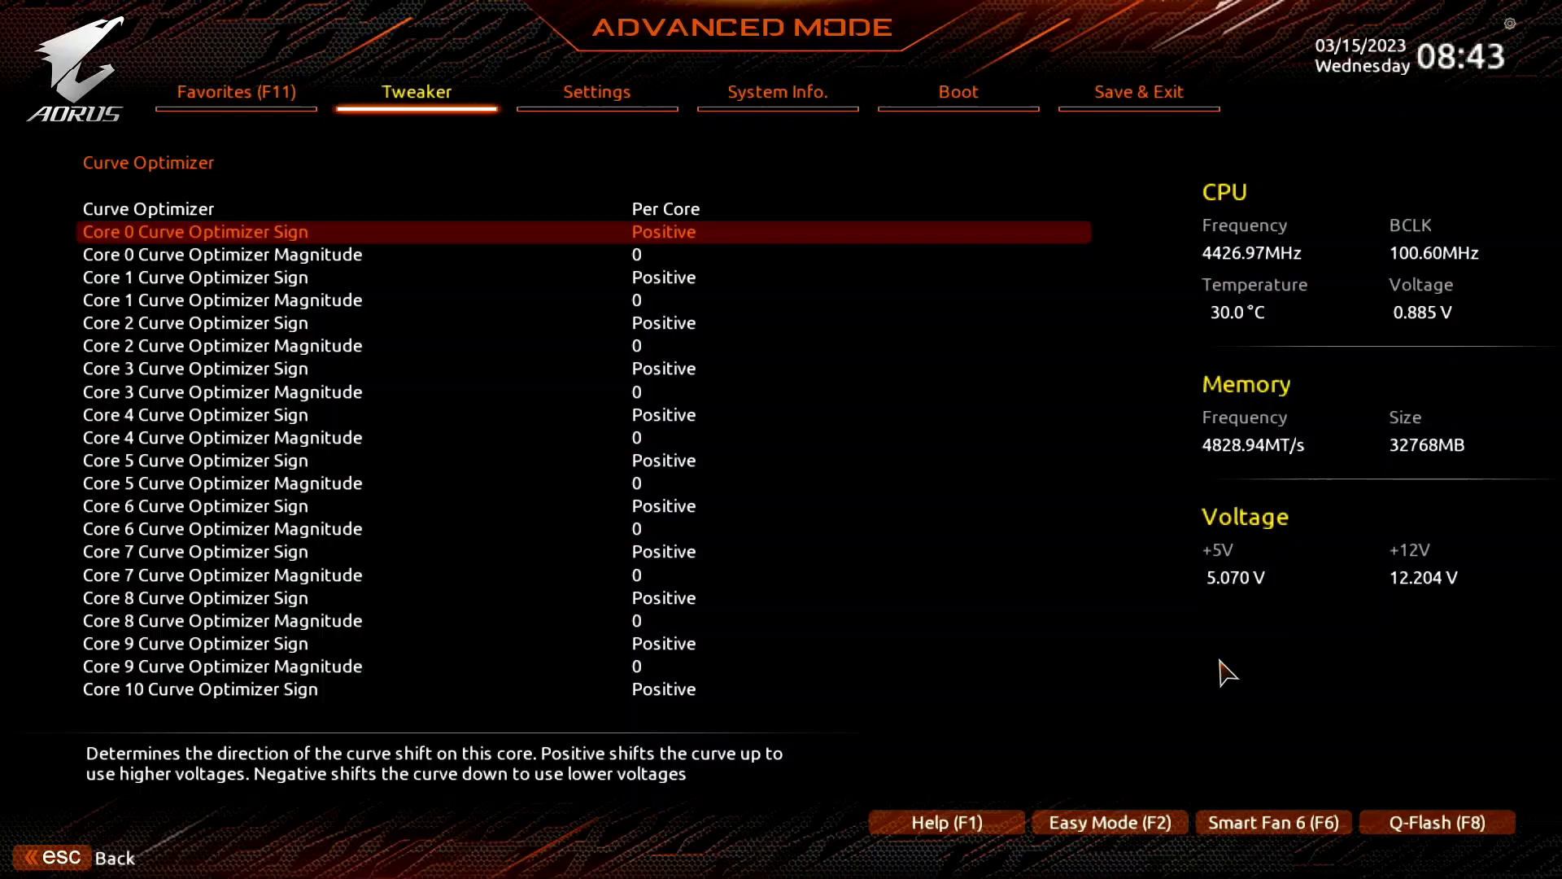
key("plus")
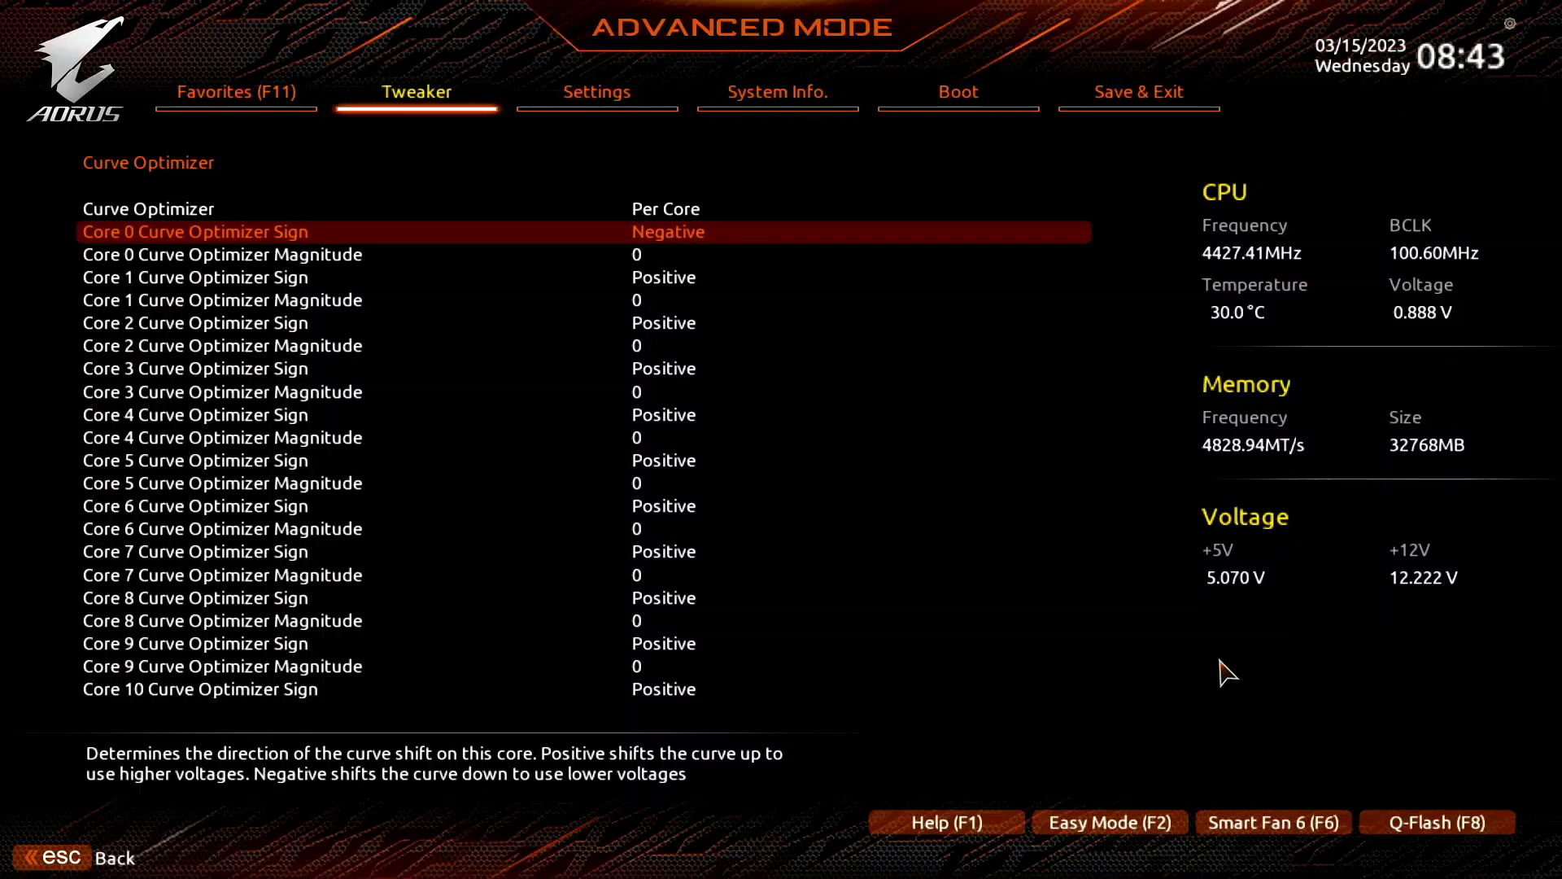
key("Down")
type("5")
key("Down")
key("plus")
key("Down")
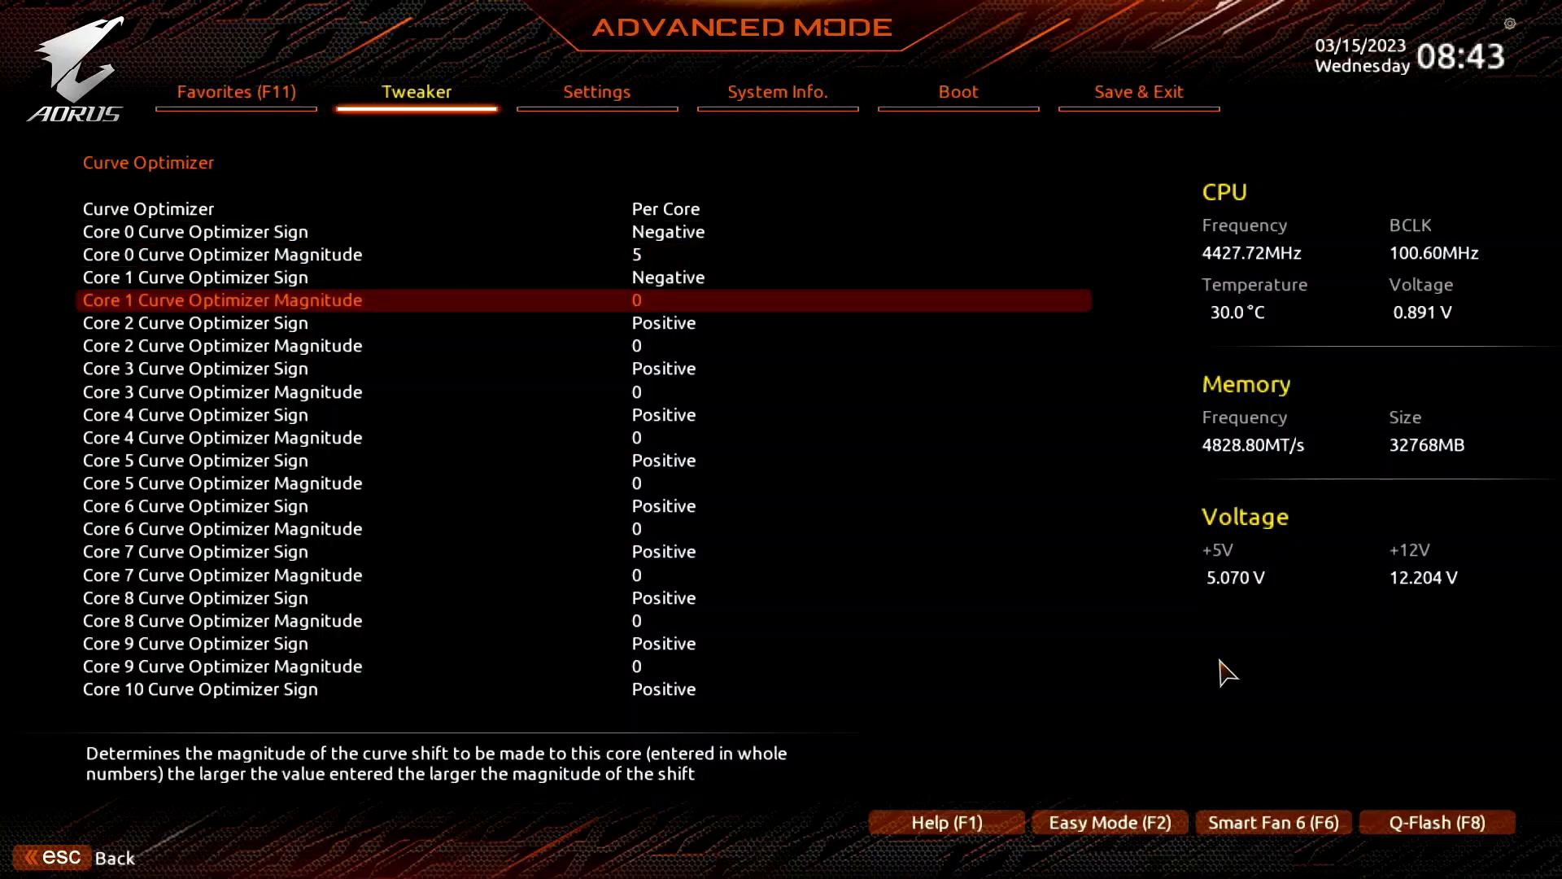
type("15")
key("Down")
key("plus")
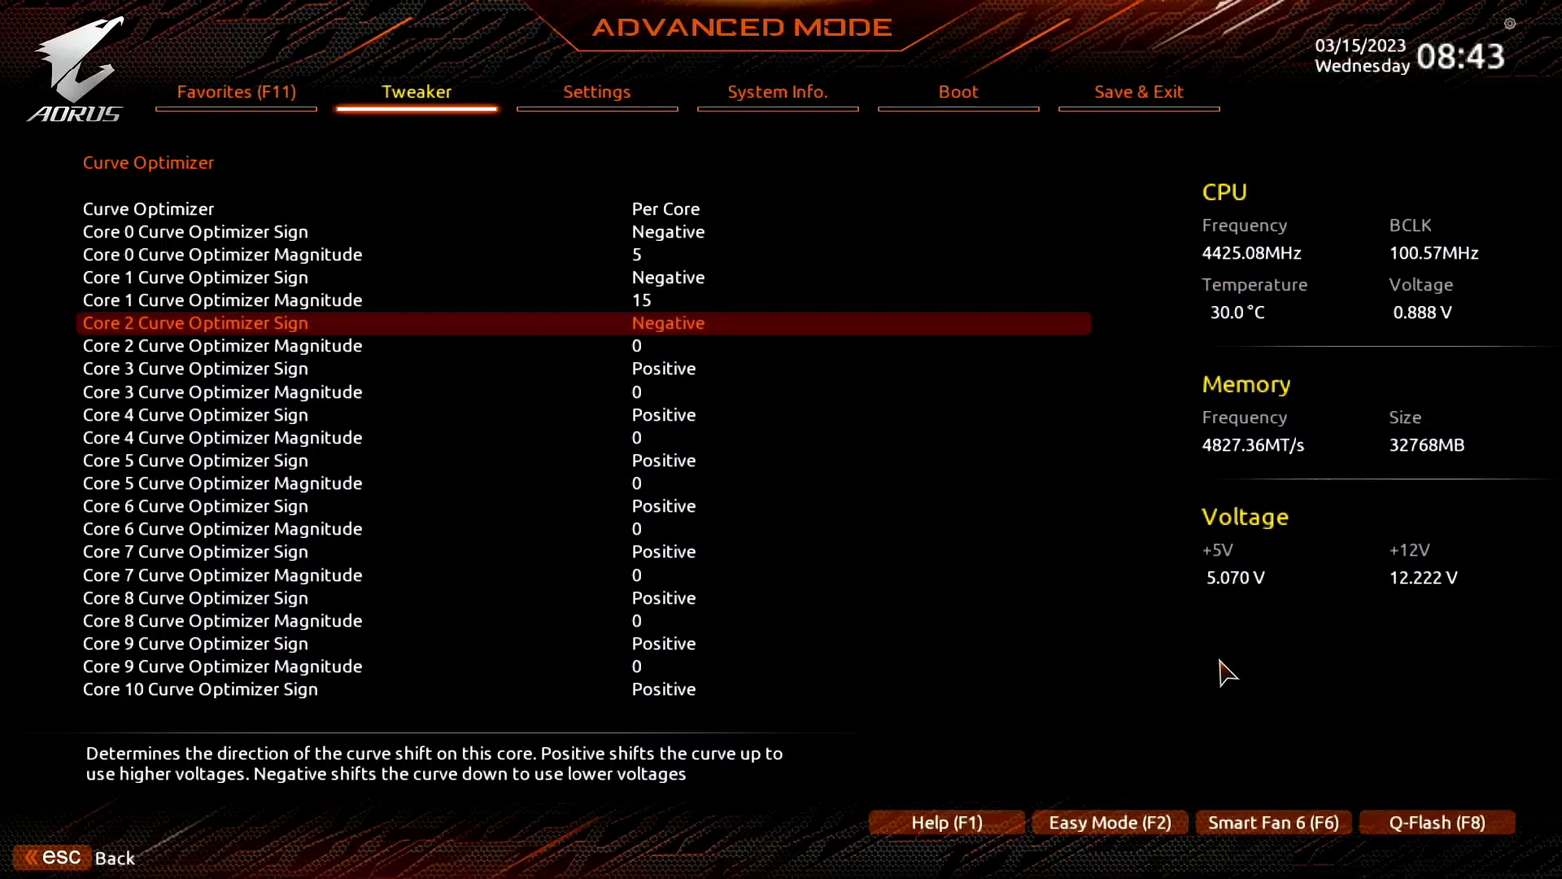
key("Down")
type("20")
key("Down")
key("plus")
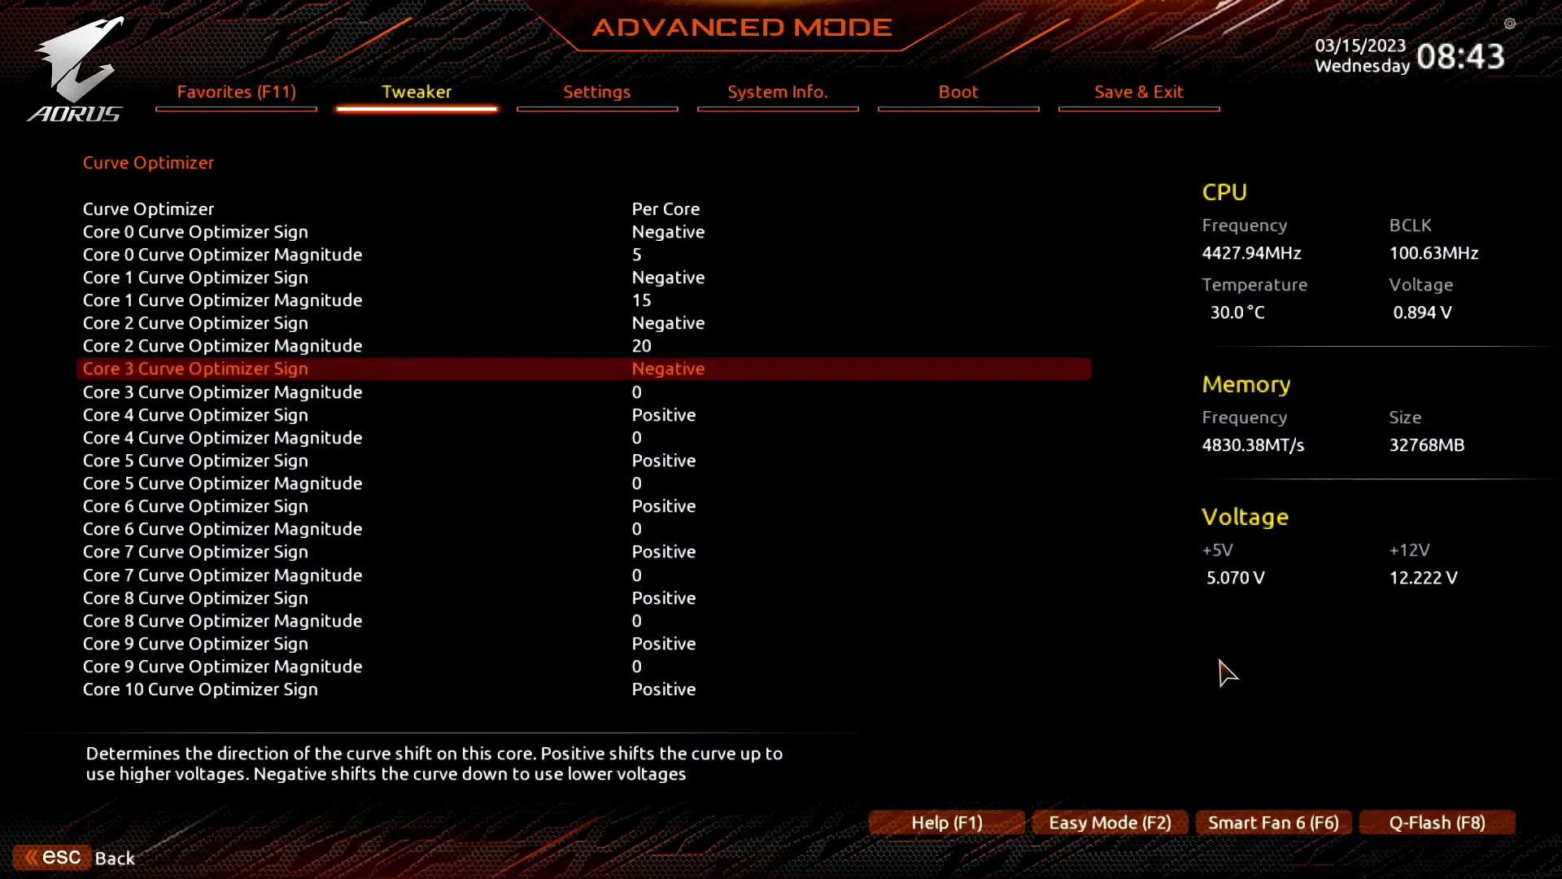
key("Down")
type("15")
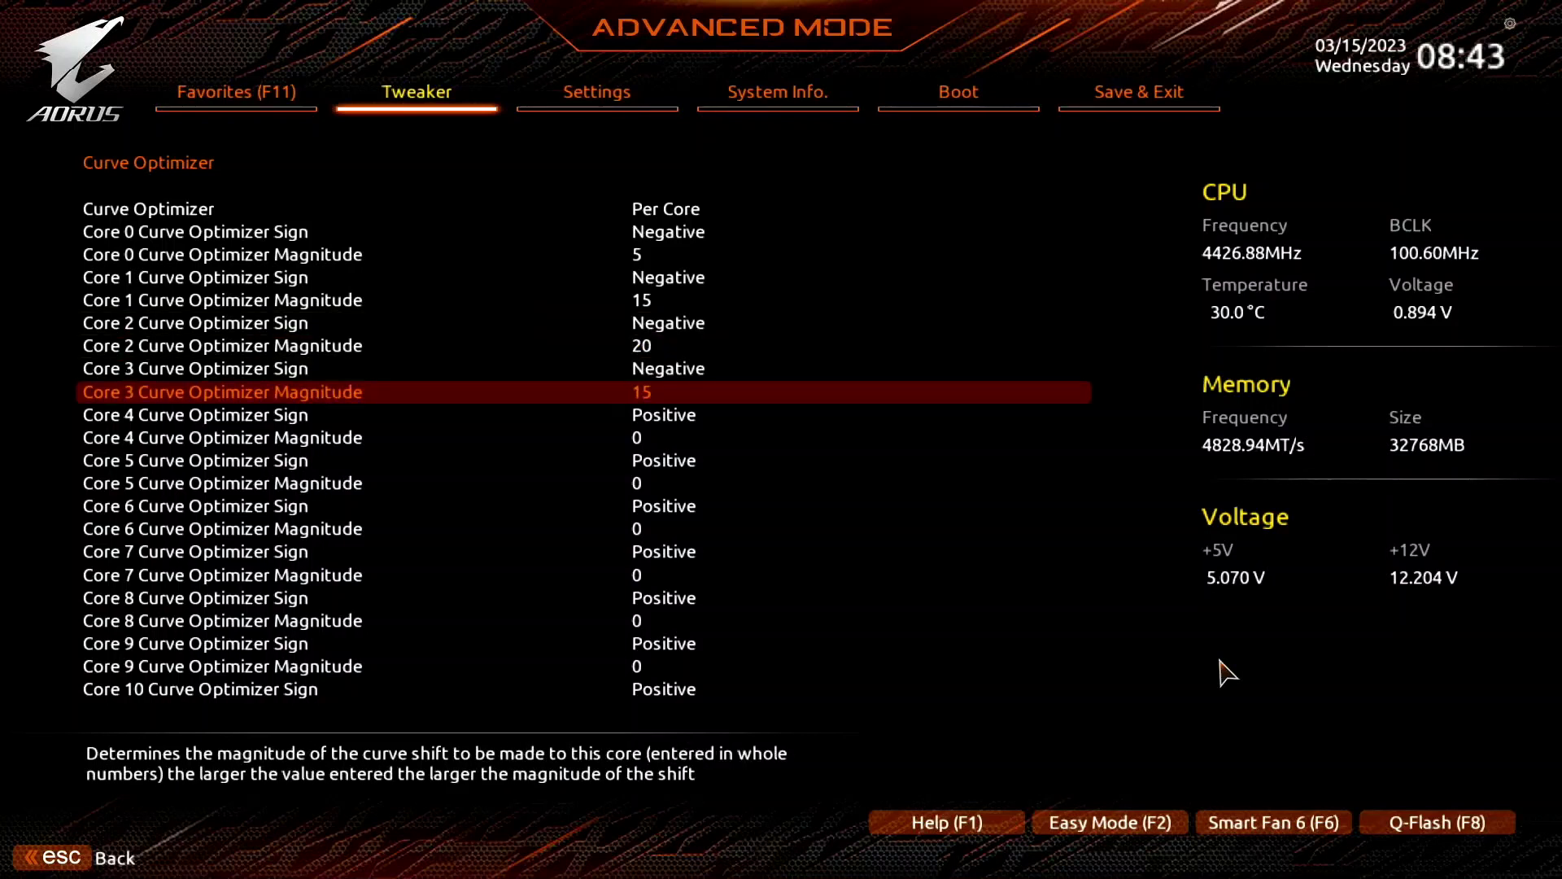
- Set Cores 4–7 to Negative sign with magnitudes 20, 20, 5 and 25
key("Down")
key("minus")
key("Down")
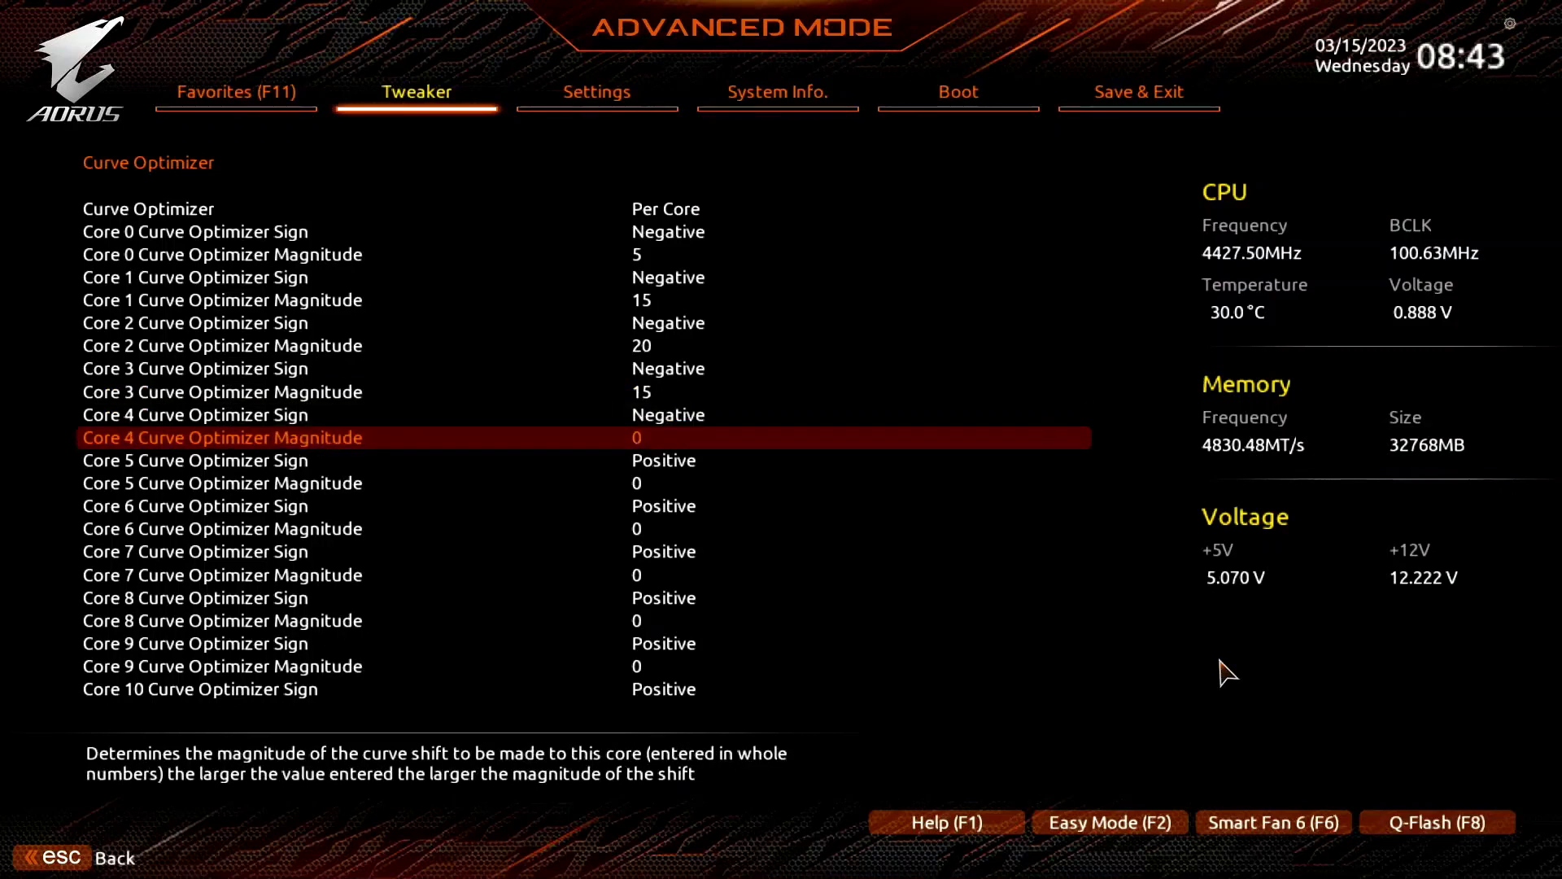
type("20")
key("Down")
key("minus")
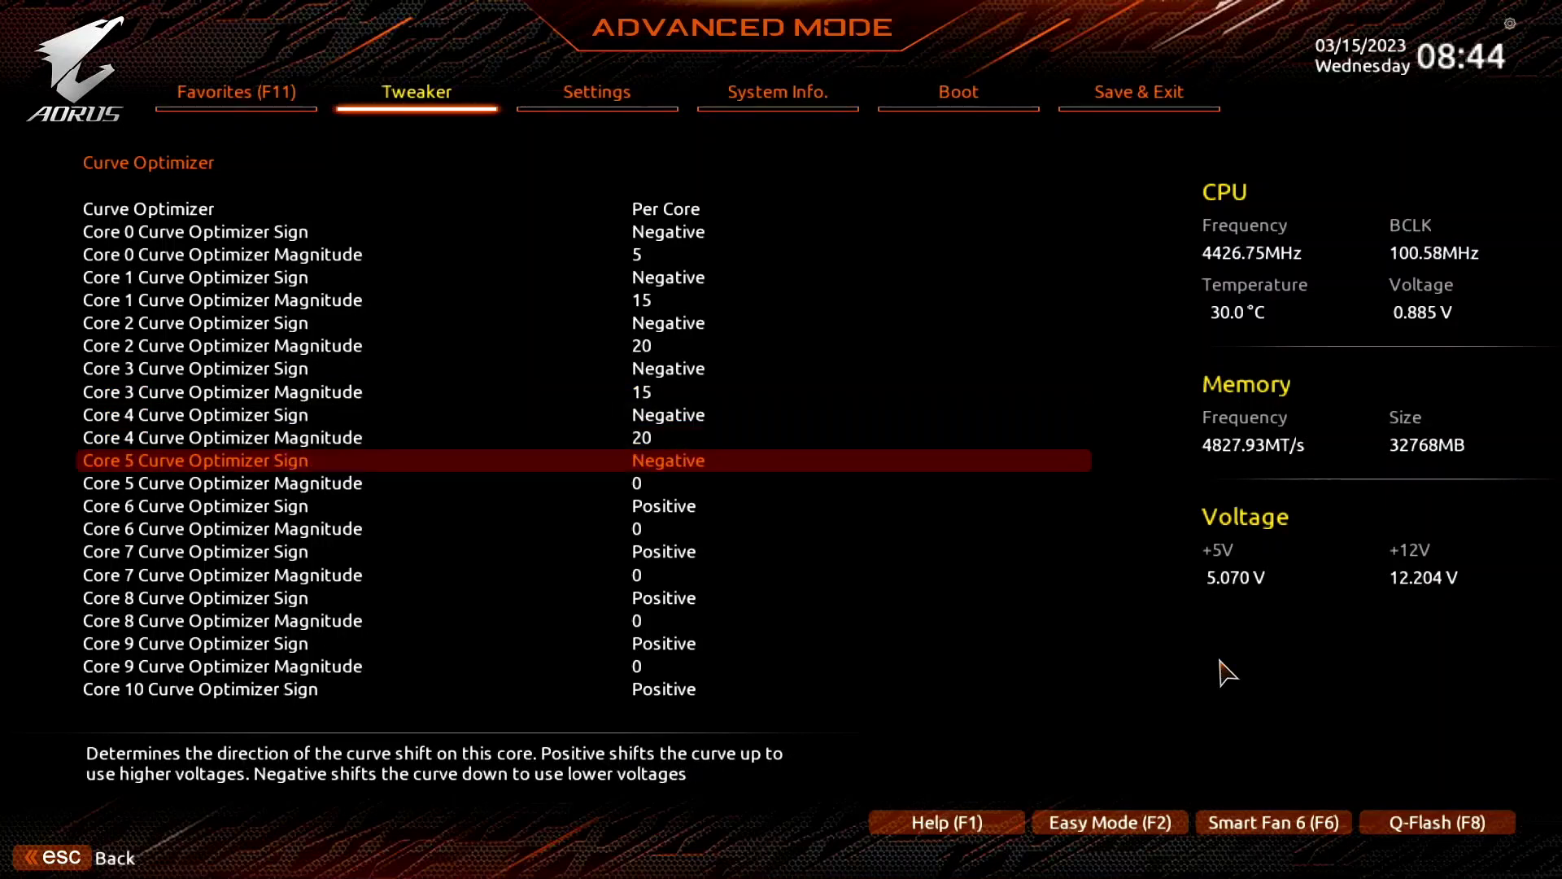
key("Down")
type("20")
key("Down")
key("minus")
key("Down")
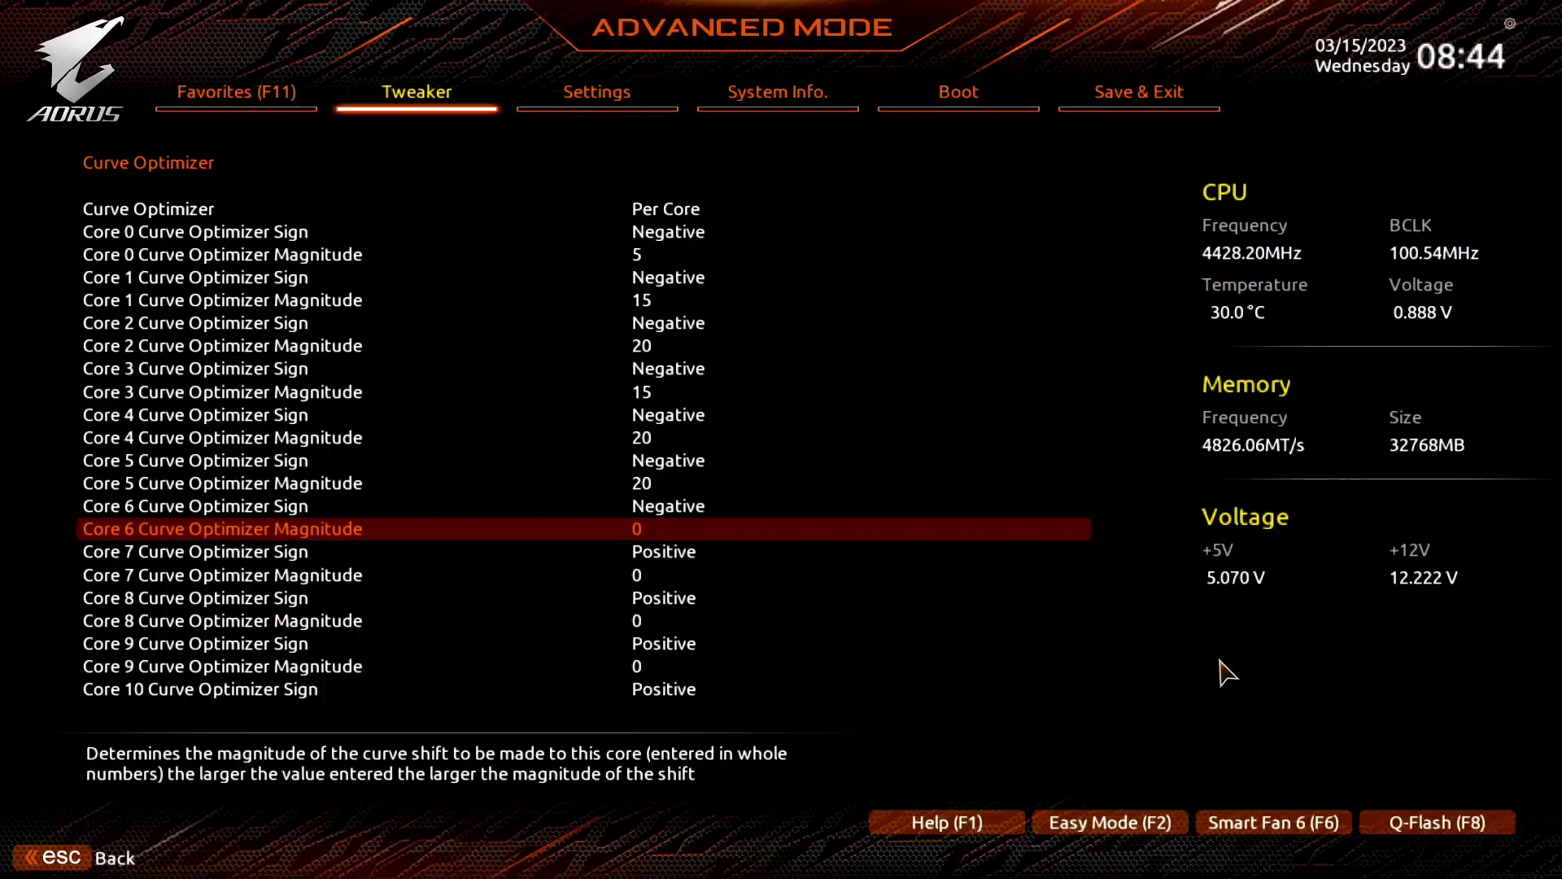
type("5")
key("Down")
key("minus")
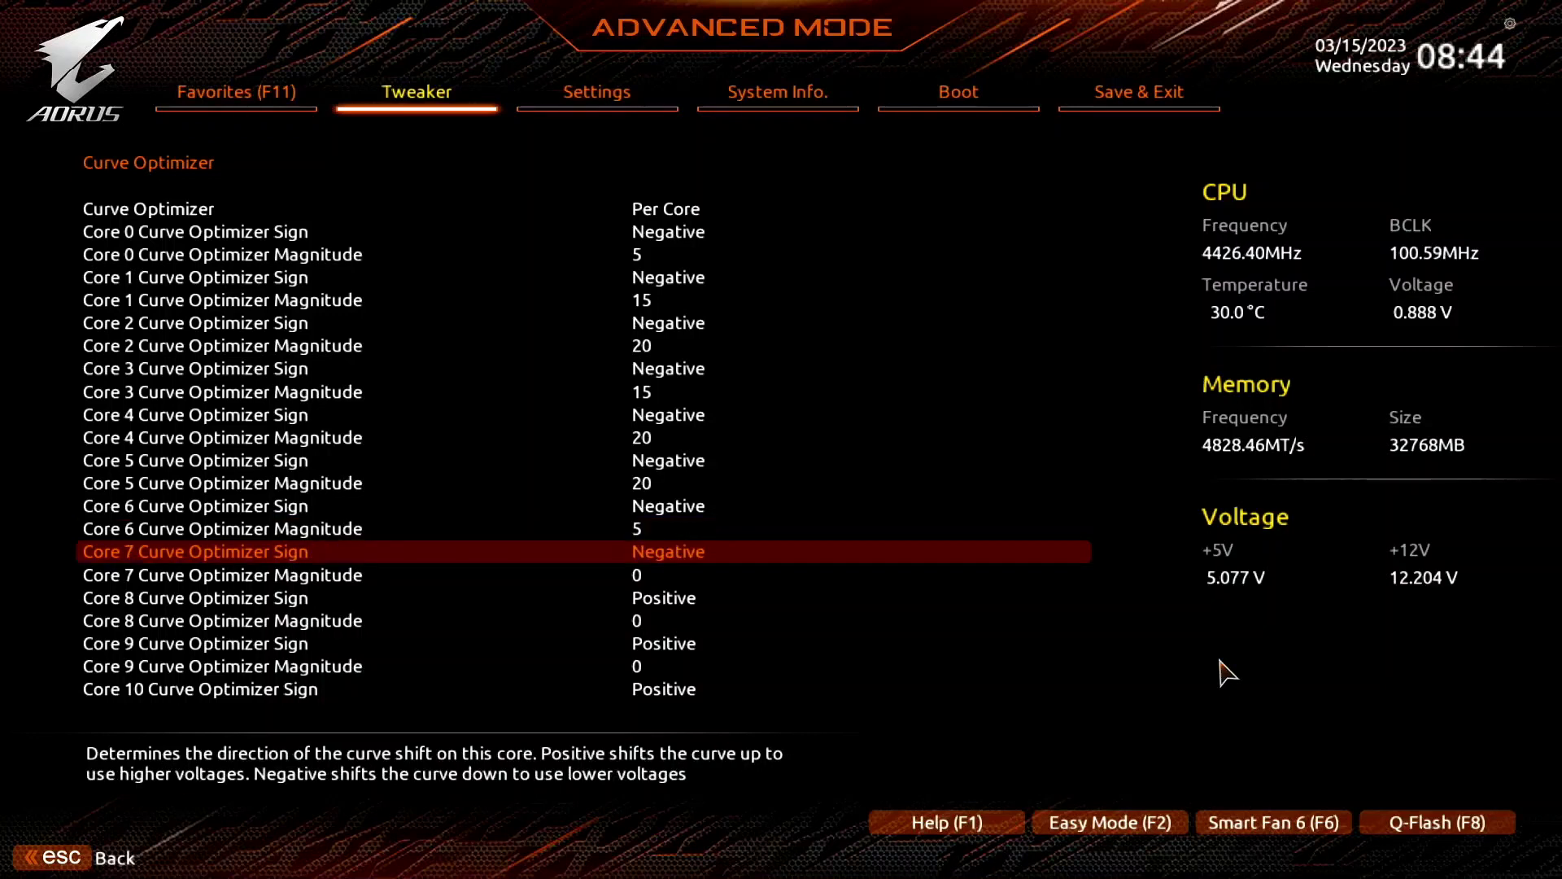
key("Down")
type("25")
- Set Cores 8–11 to Negative sign with magnitudes 10, 45, 35 and 25
key("Down")
key("minus")
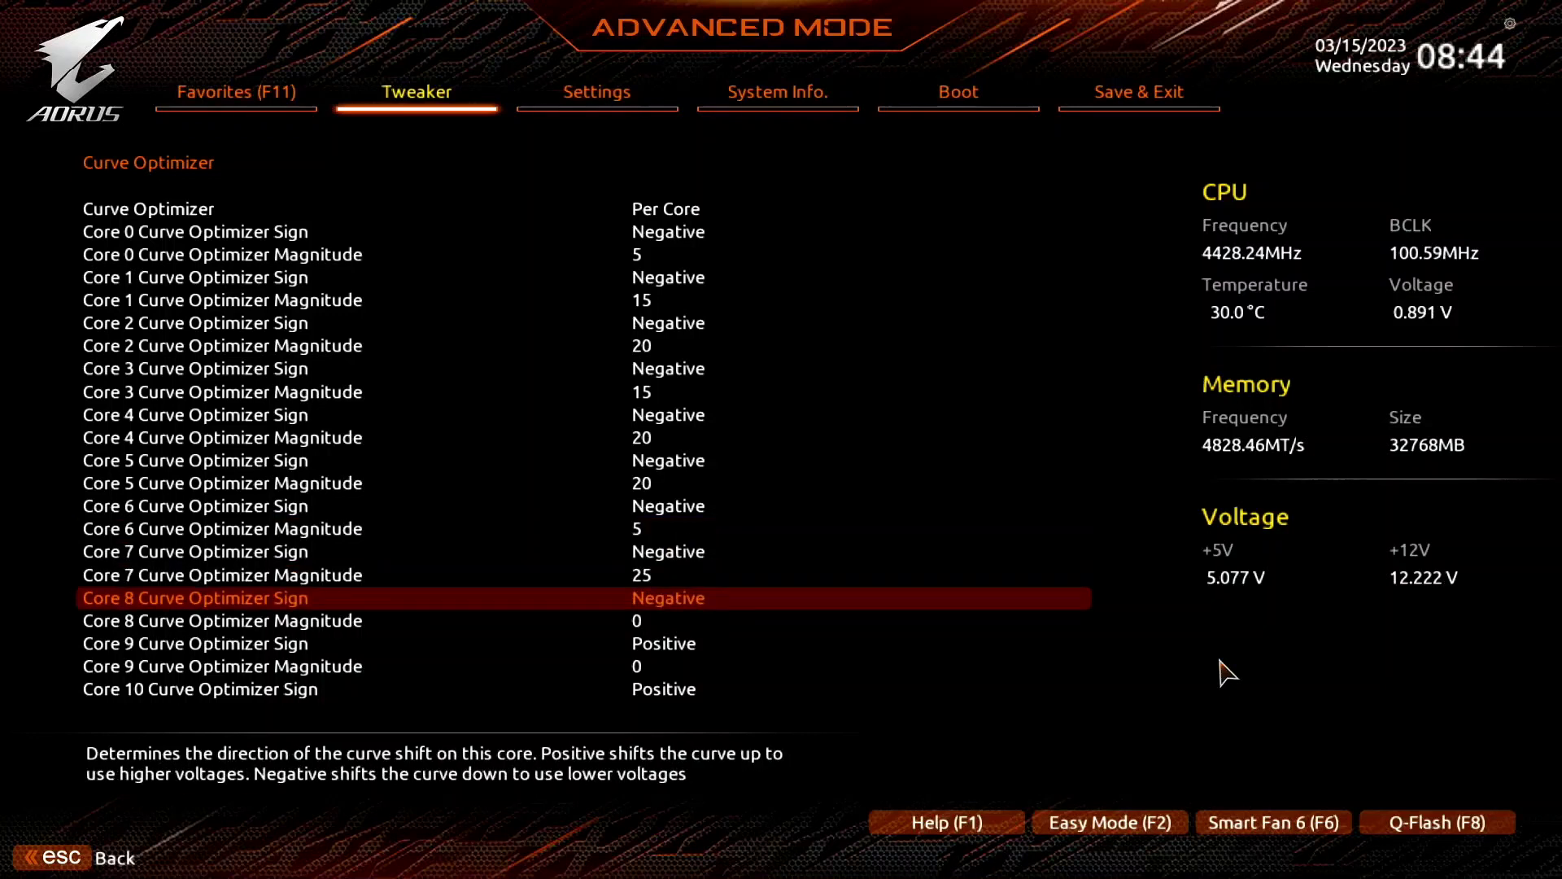
key("Down")
type("10")
key("Down")
key("minus")
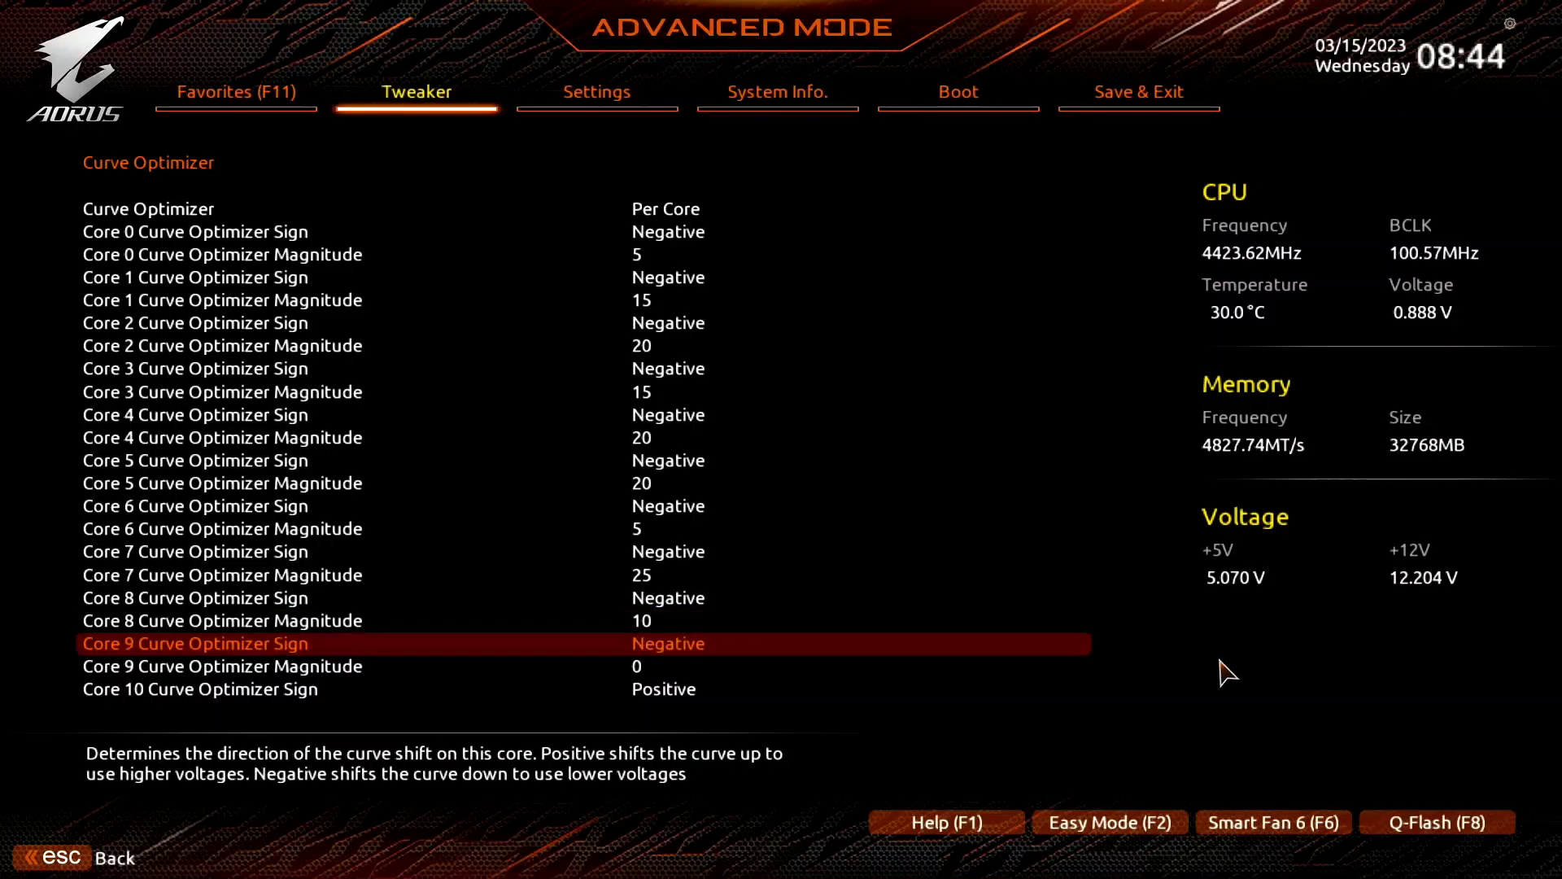
key("Down")
type("45")
key("Down")
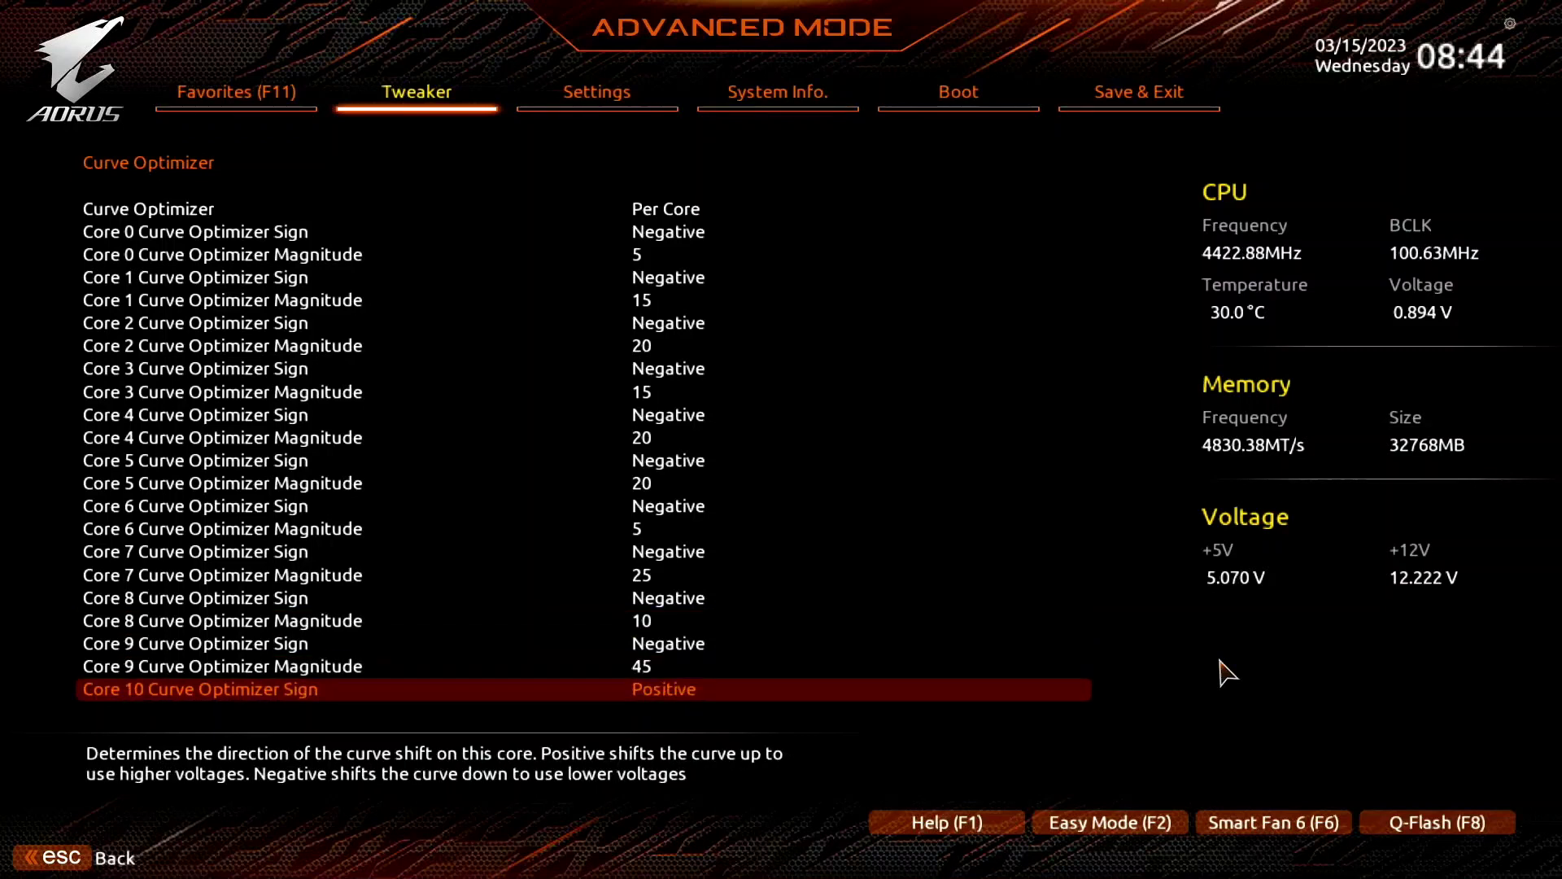
key("minus")
key("Down")
type("3")
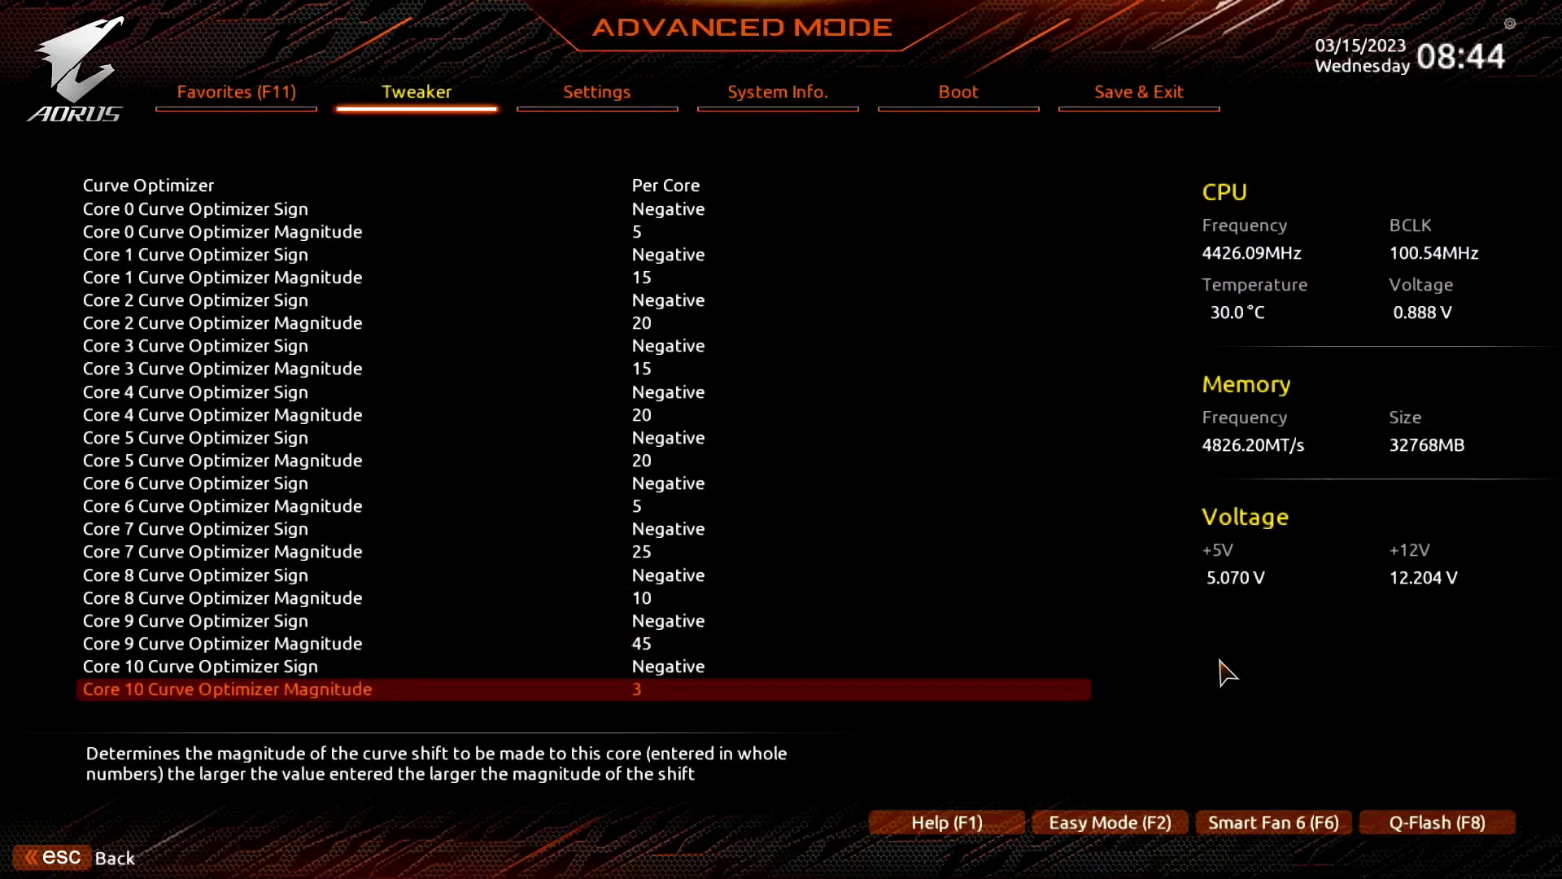
type("5")
key("Down")
key("minus")
key("Down")
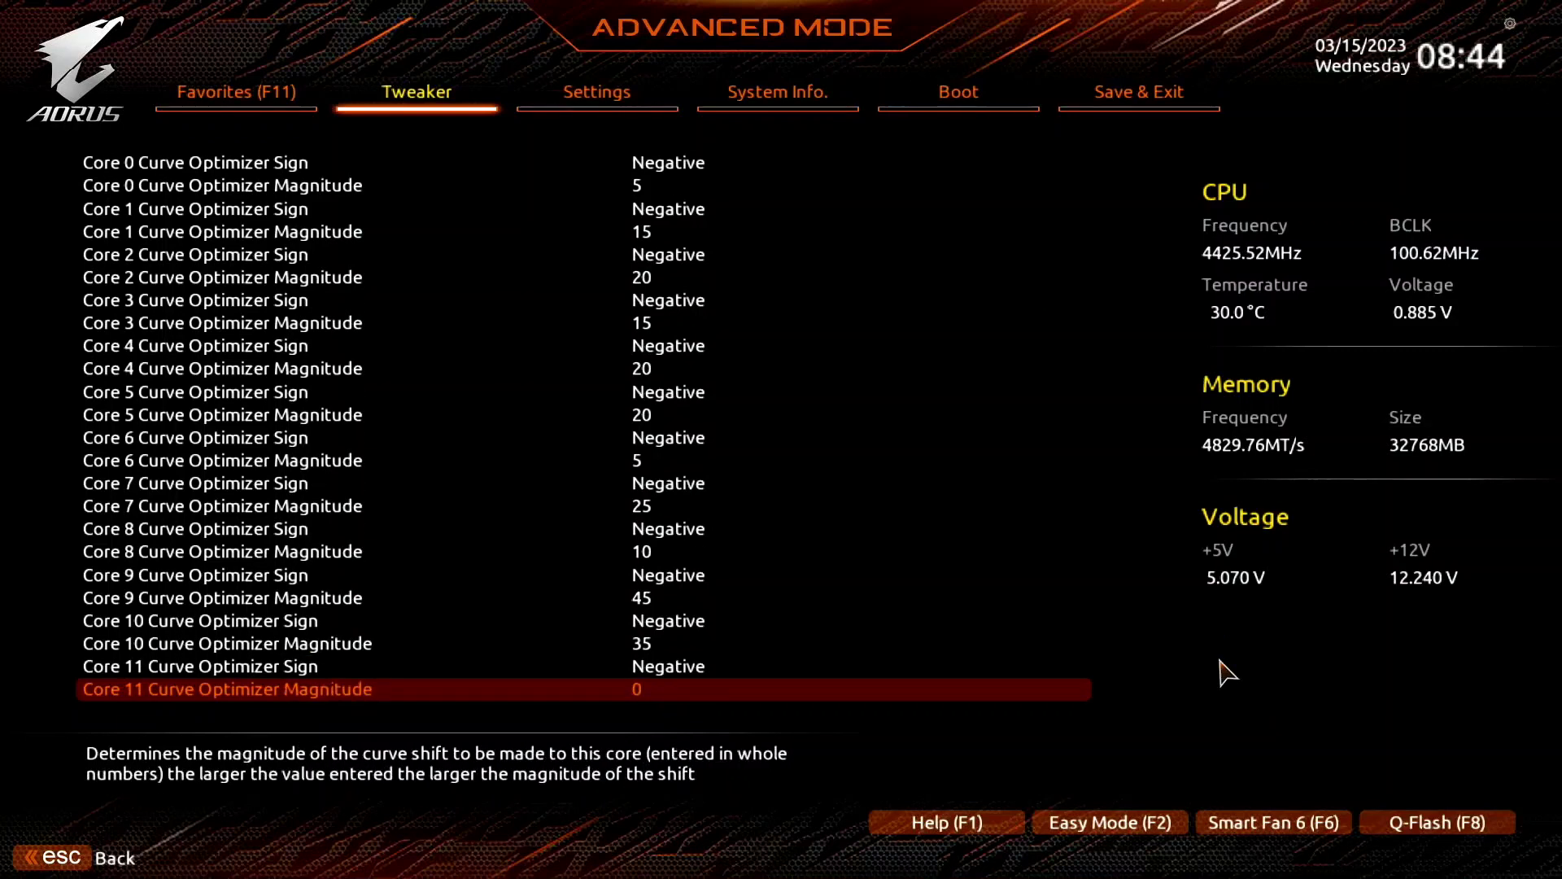
type("25")
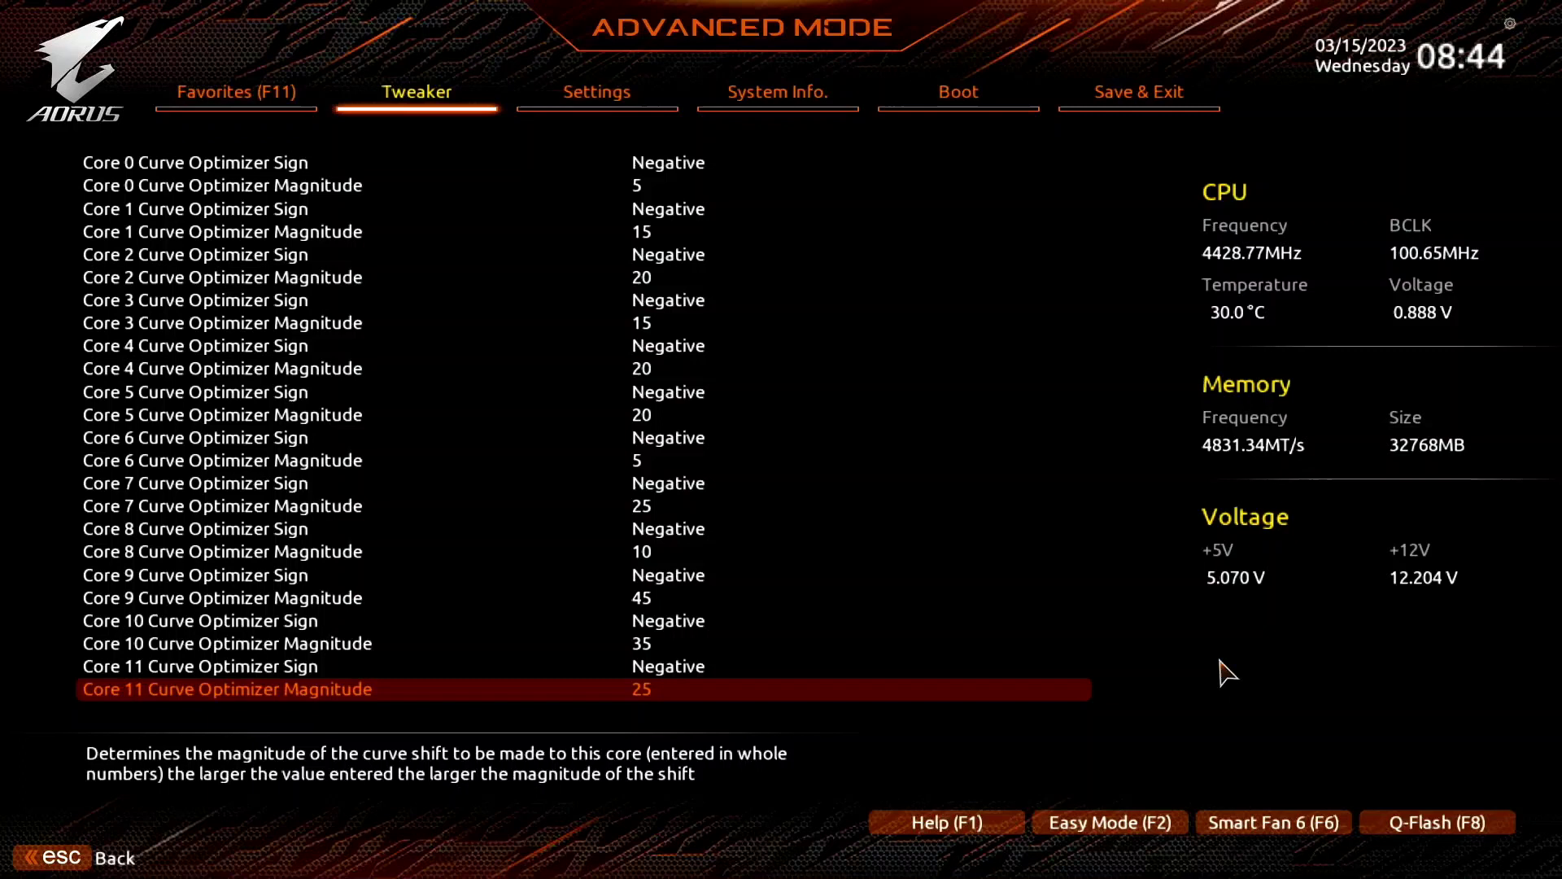
key("Escape")
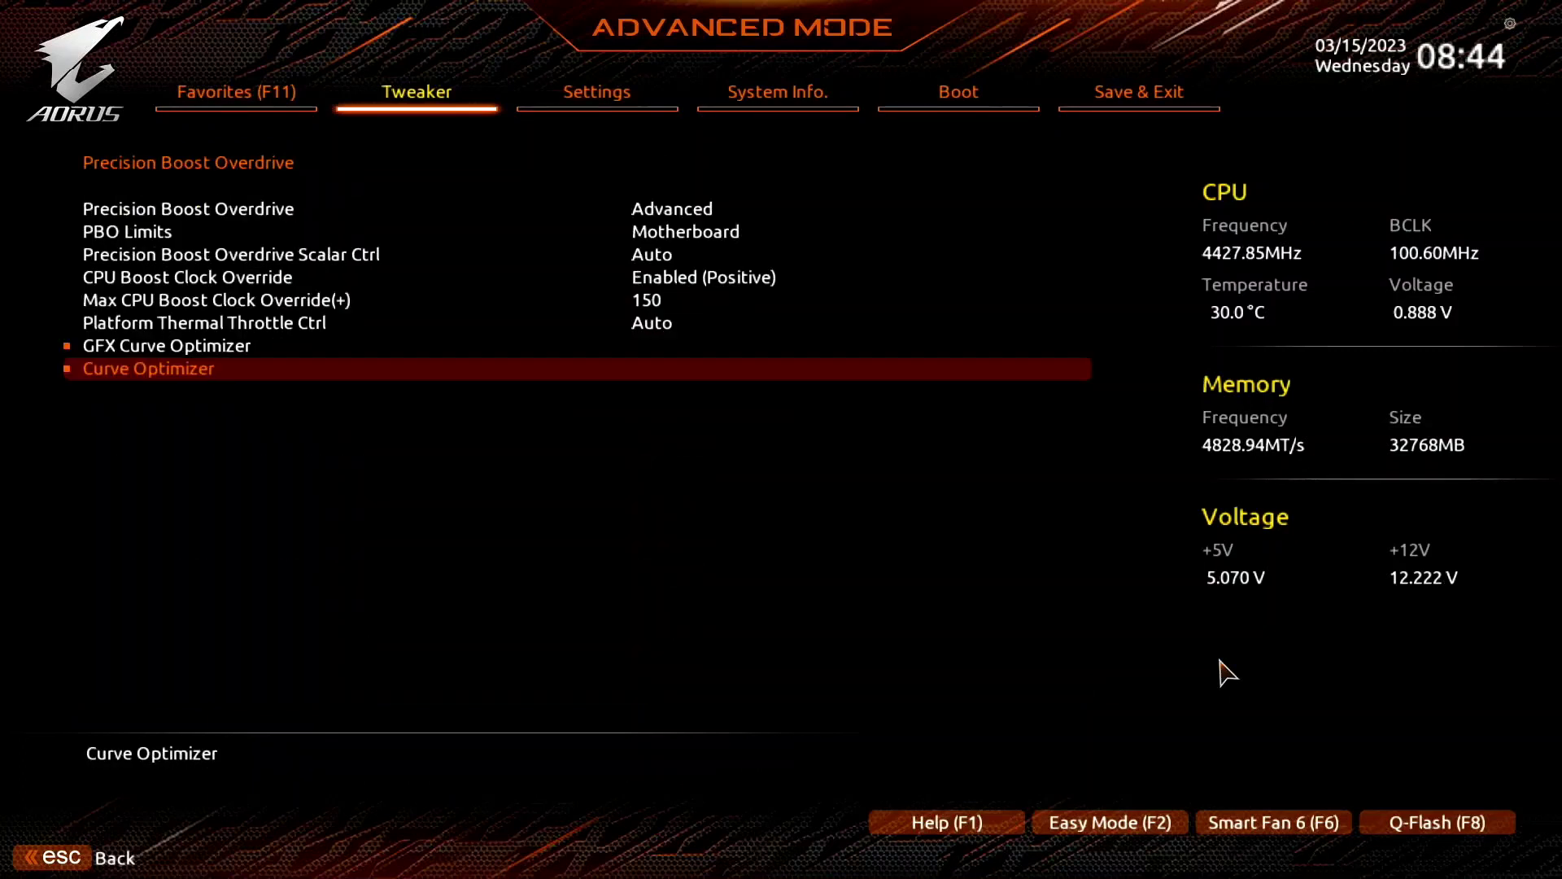
key("Escape")
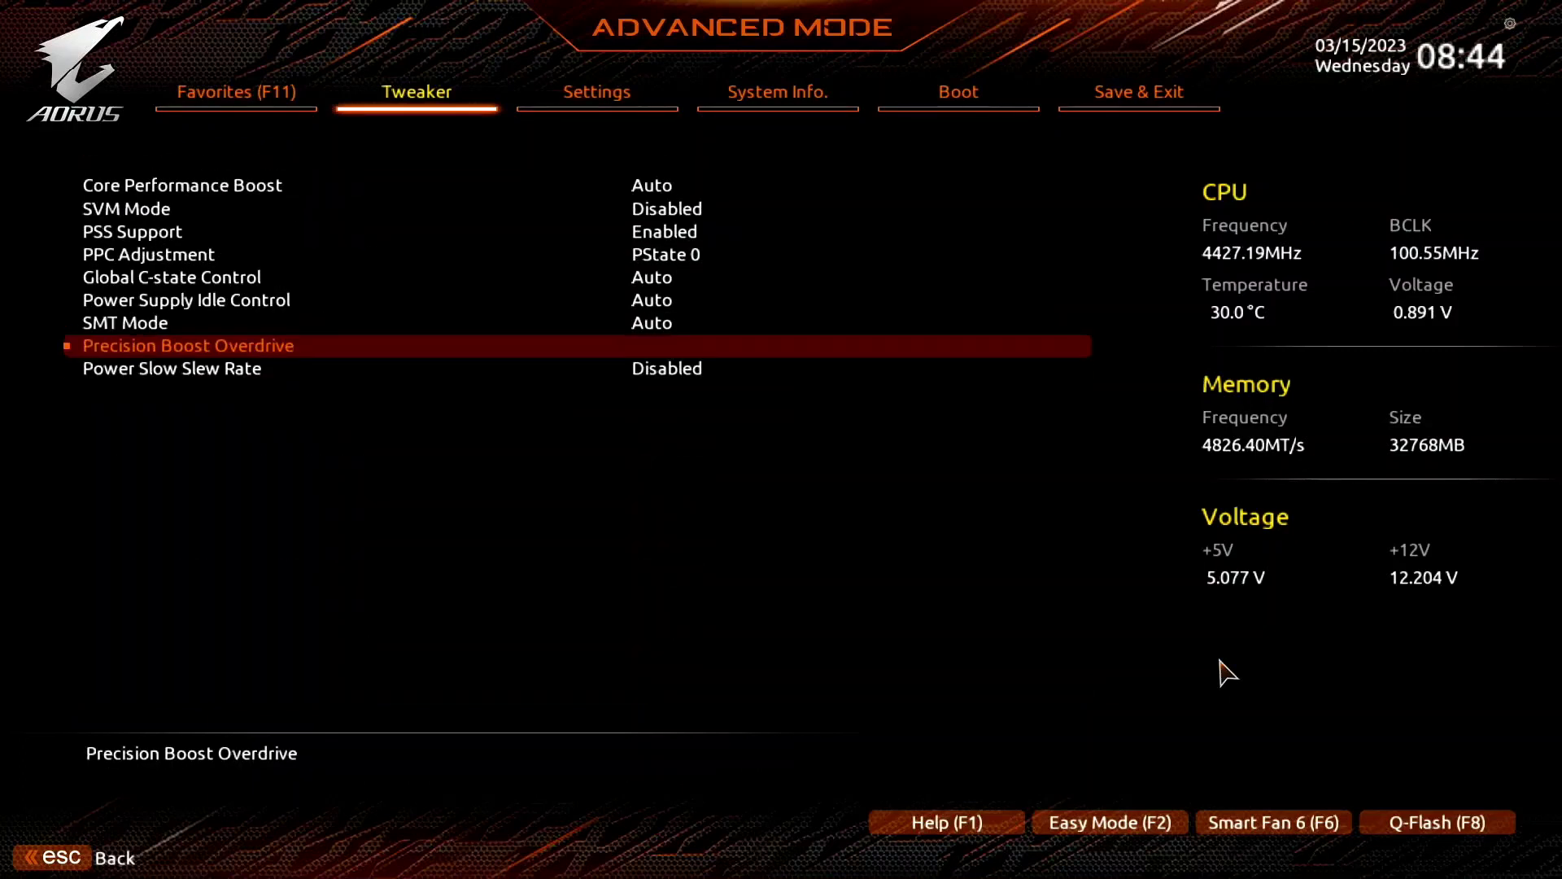
key("Escape")
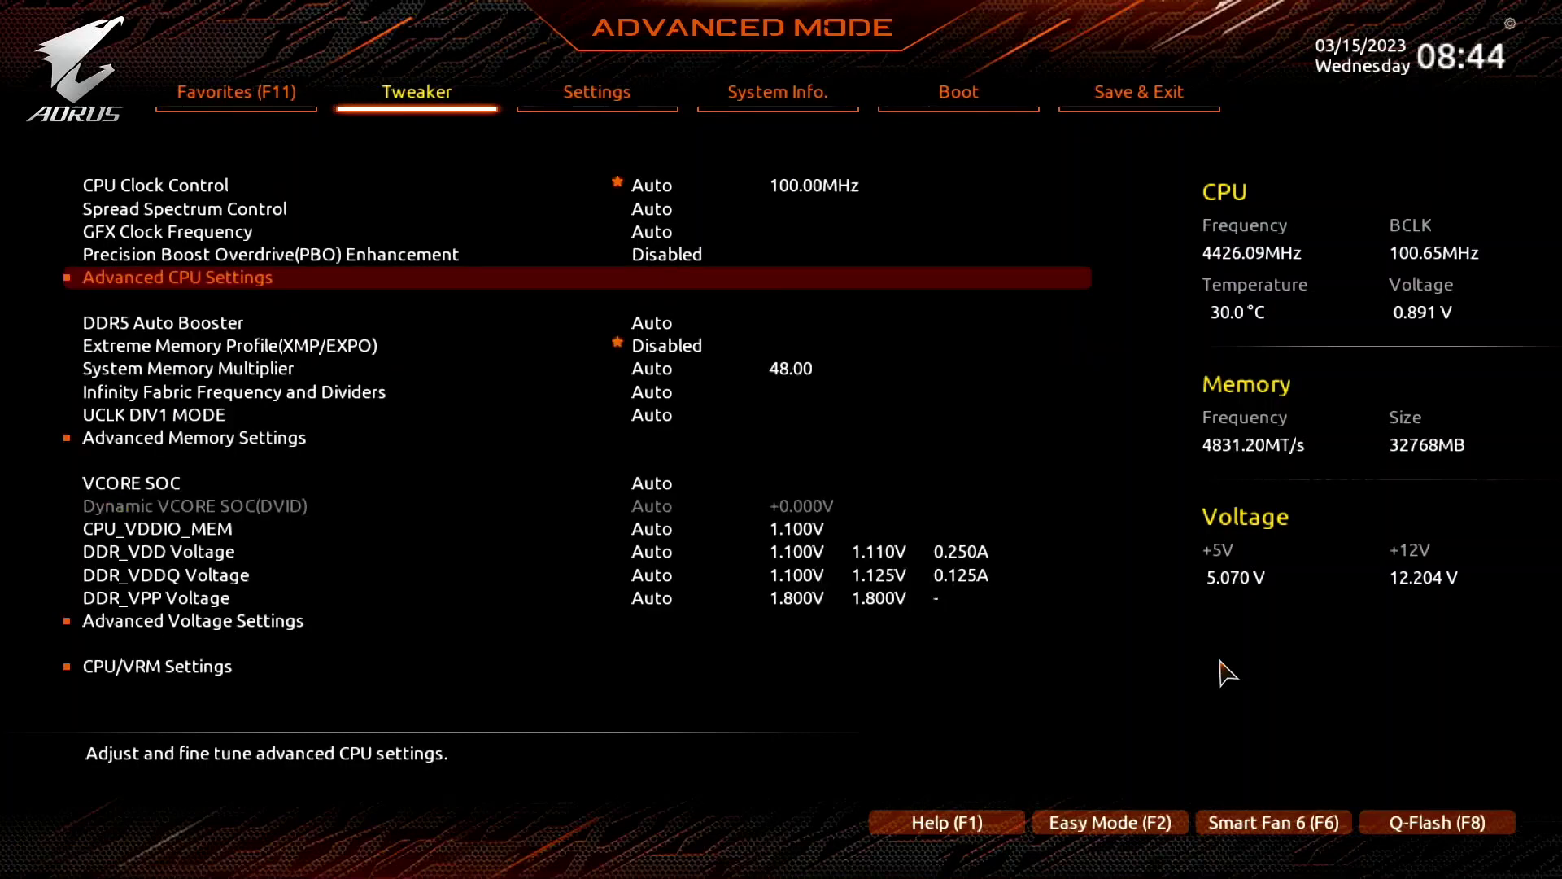
key("Down")
key("Down")
key("Return")
key("Down")
key("Return")
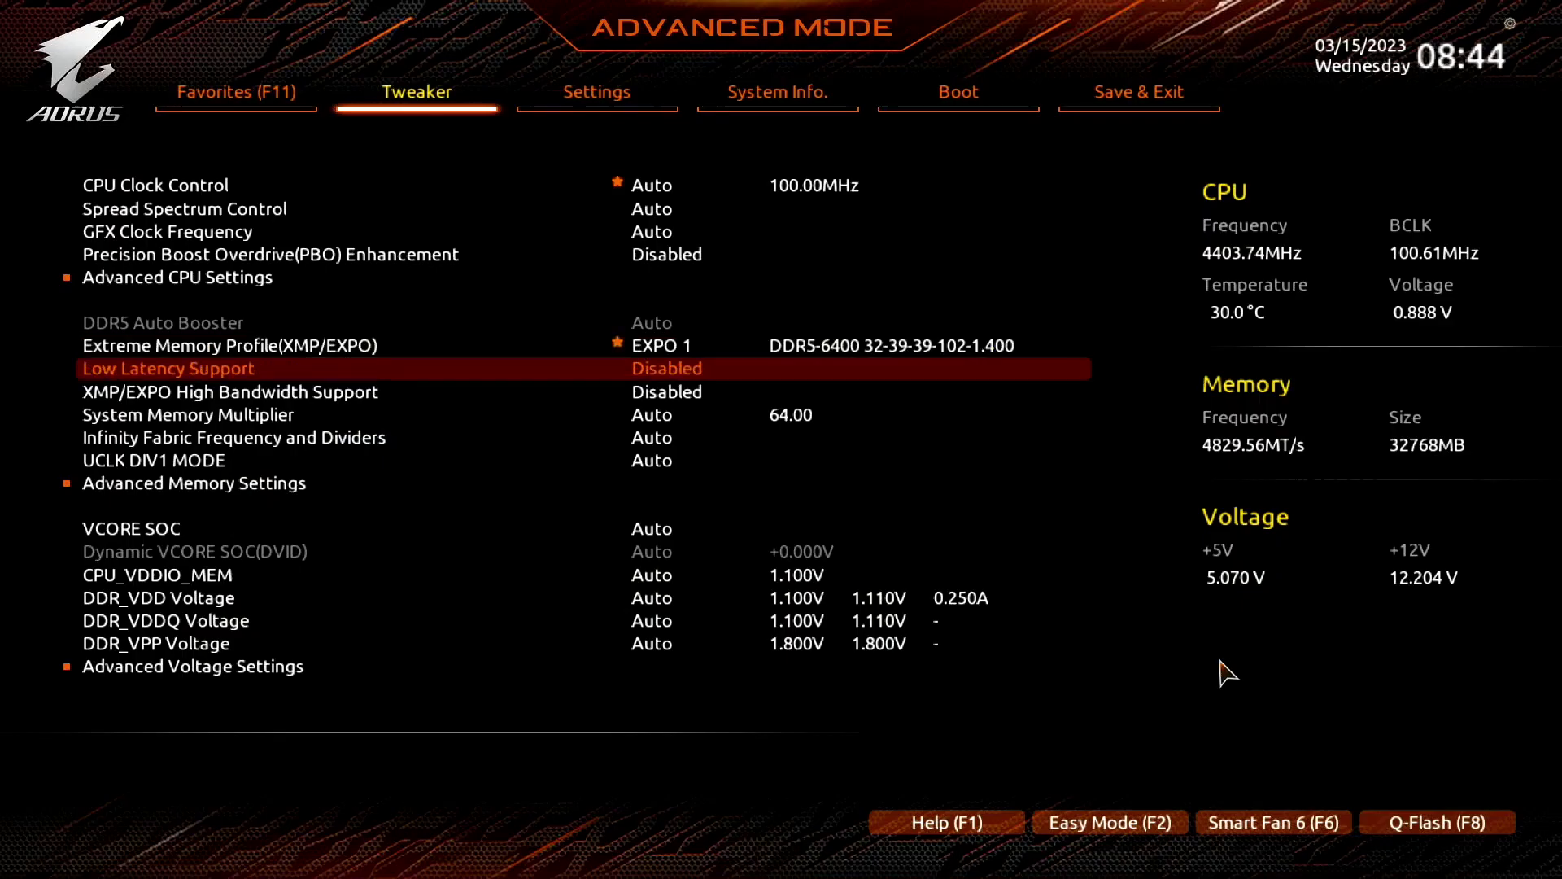
- Change System Memory Multiplier from Auto to 60.00
key("Down")
key("Down")
key("Return")
key("Down")
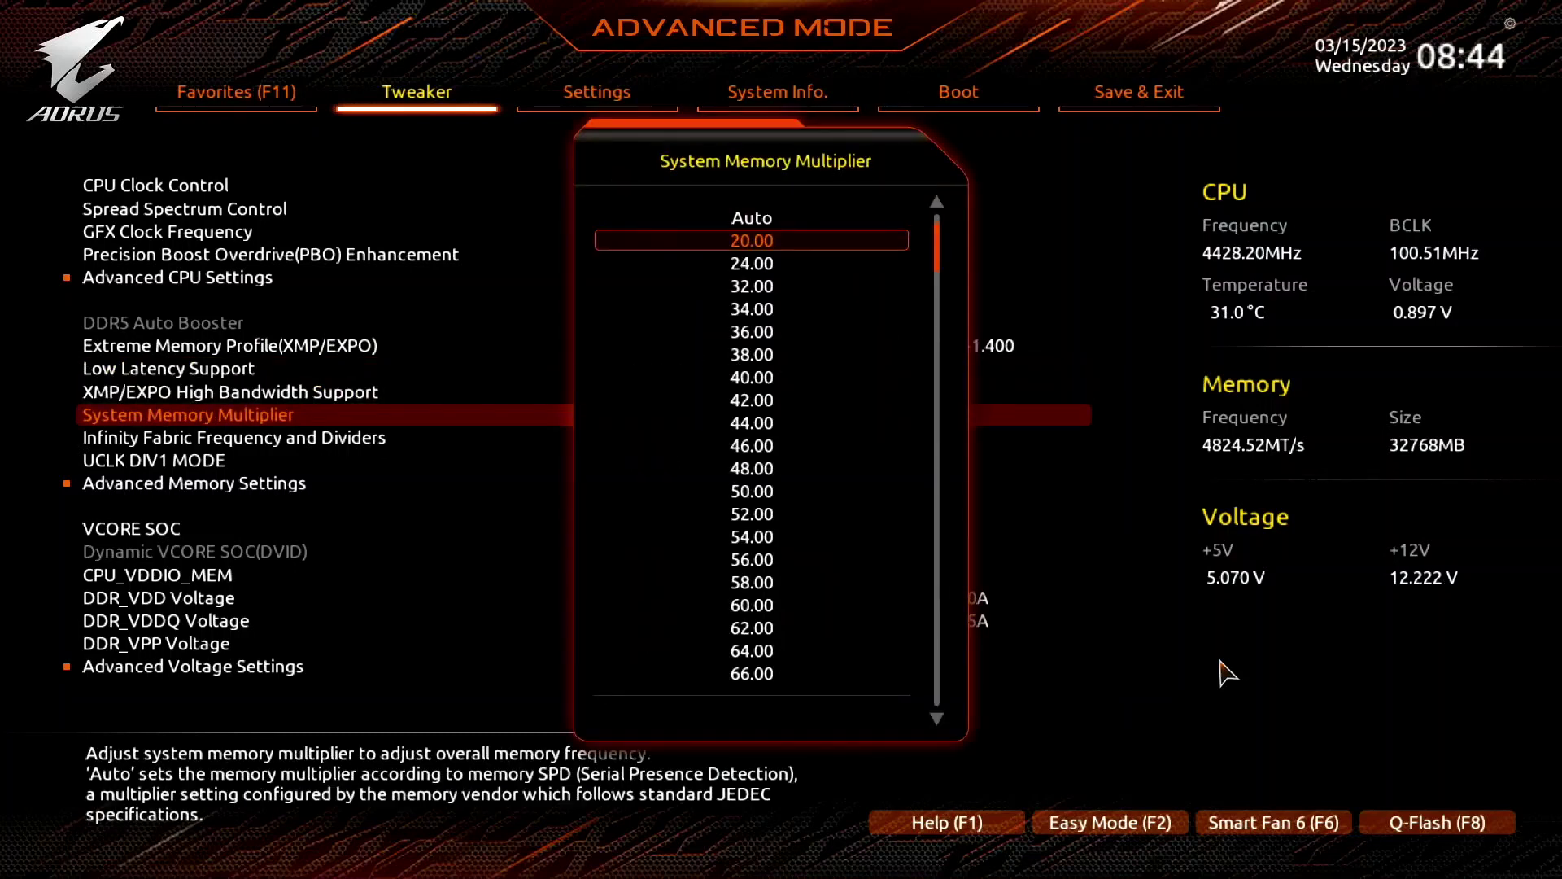
key("Down")
key("Down")
key("Down")
key("Down")
key("Down")
key("Down")
key("Down")
key("Down")
key("Down")
key("Down")
key("Down")
key("Down")
key("Down")
key("Down")
key("Down")
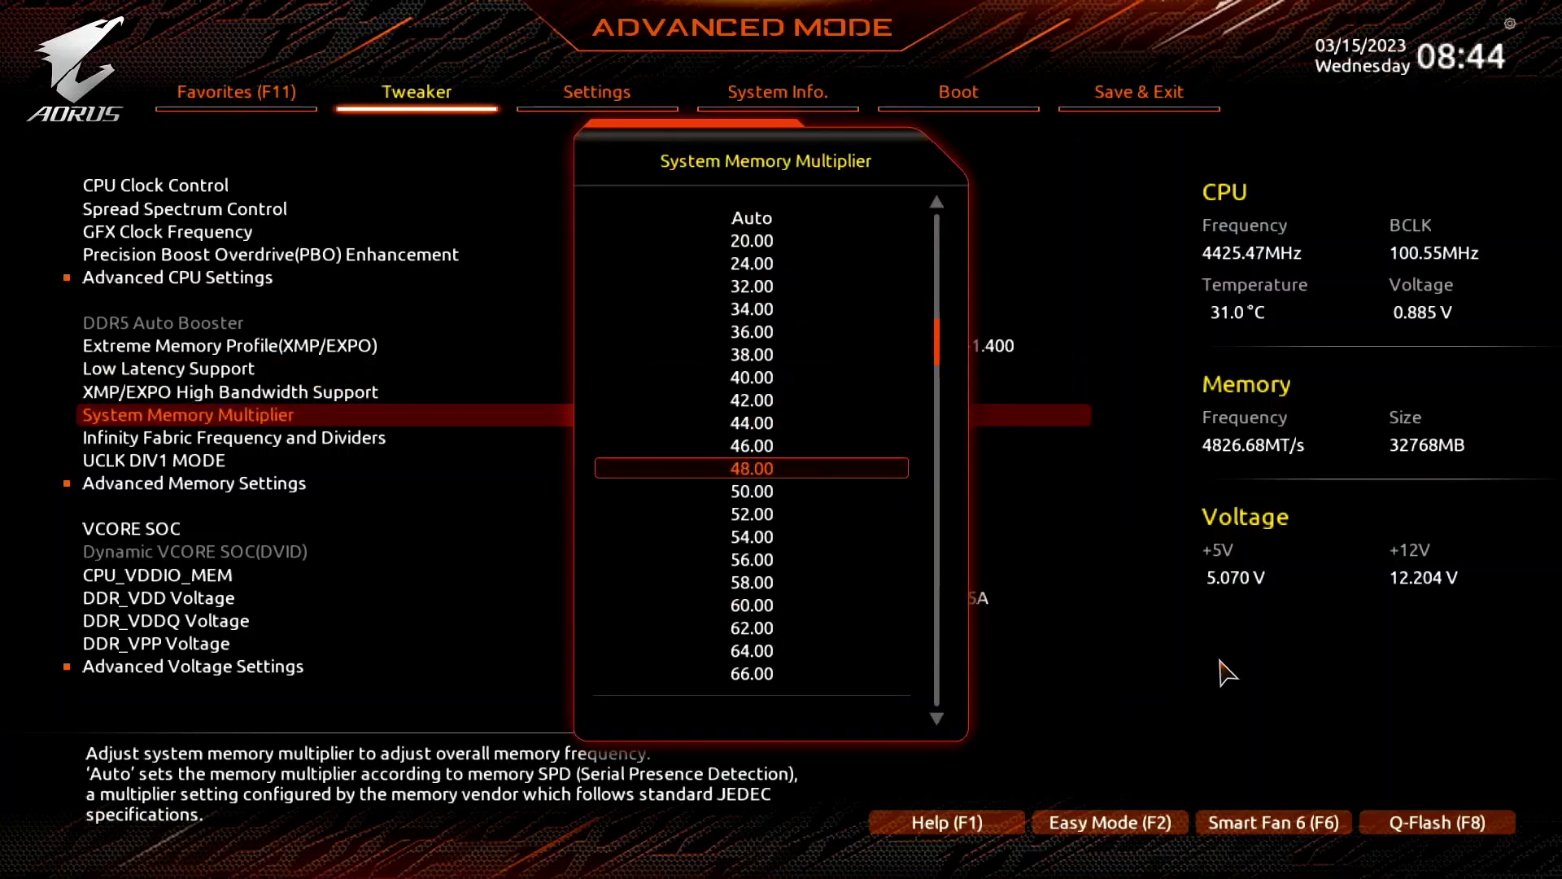
key("Down")
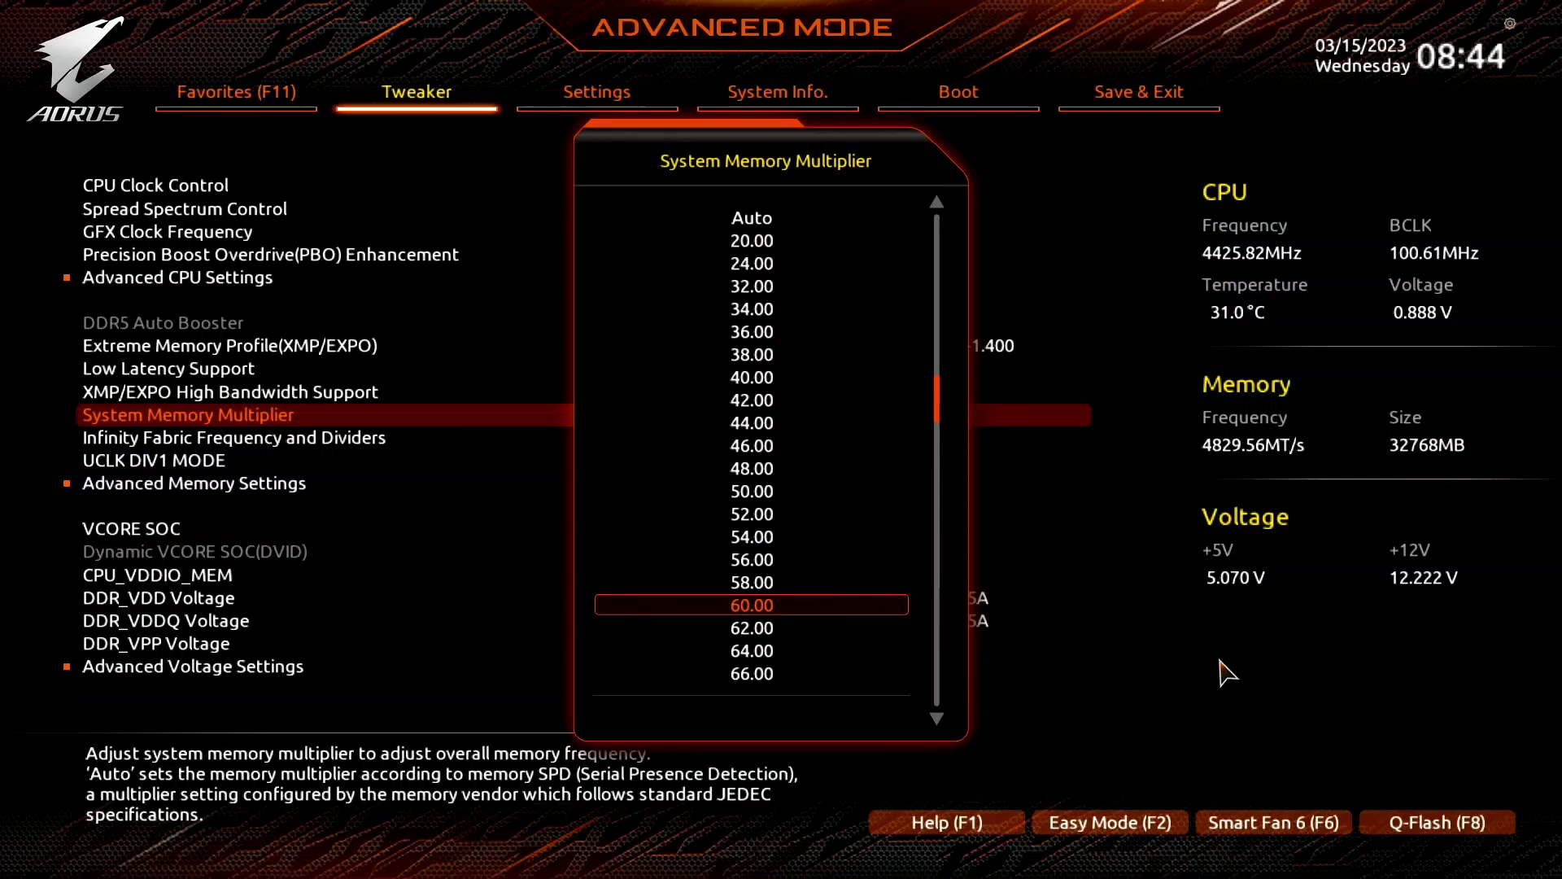
key("Return")
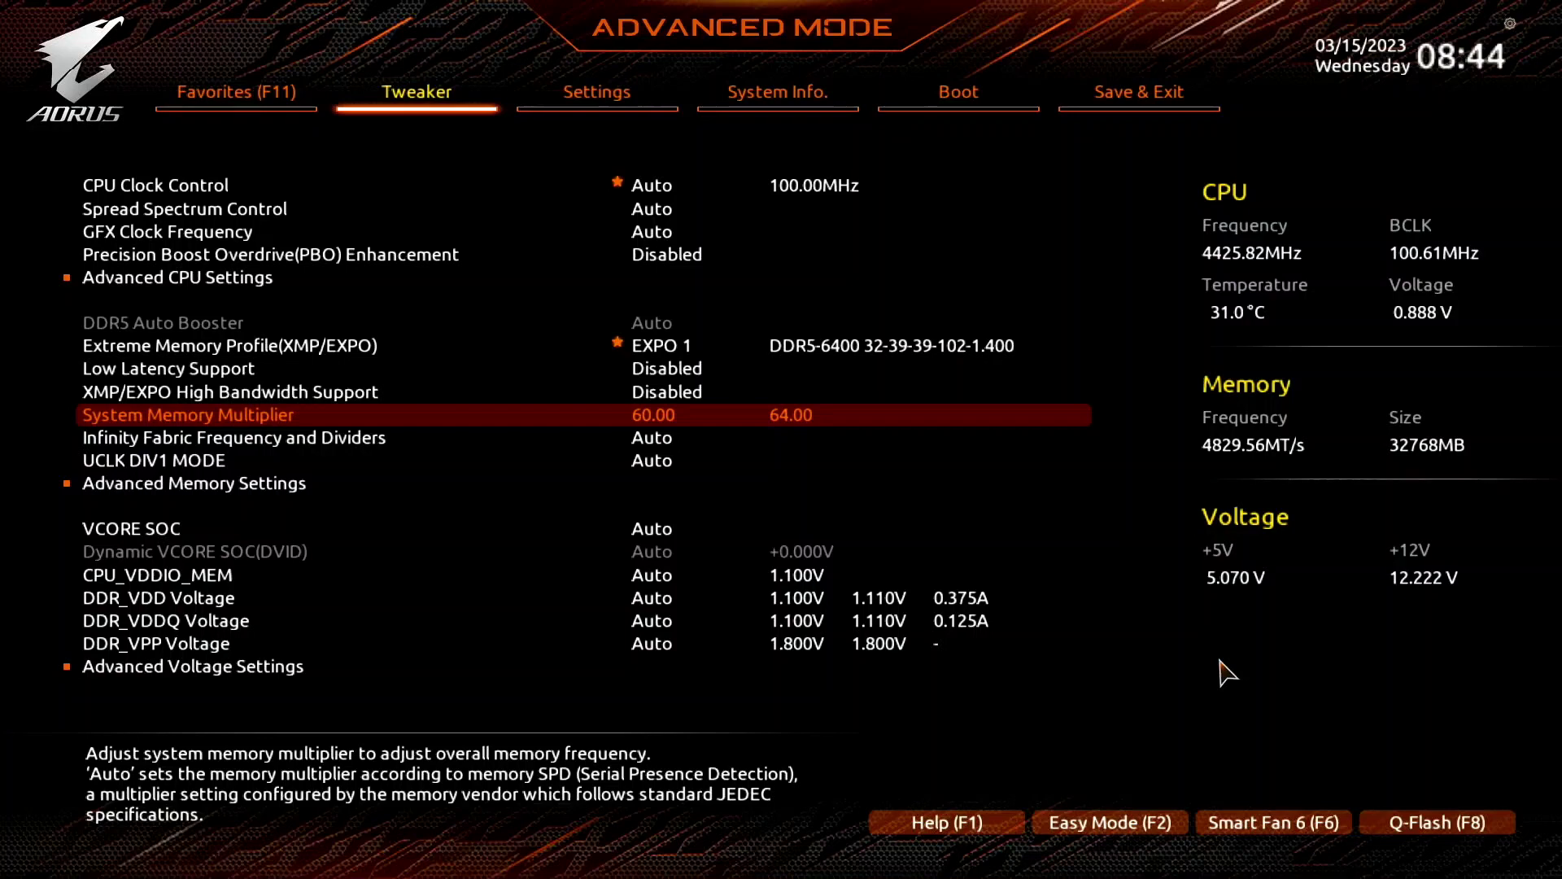
- Press F10 to bring up the Save & Exit Setup confirmation
key("F10")
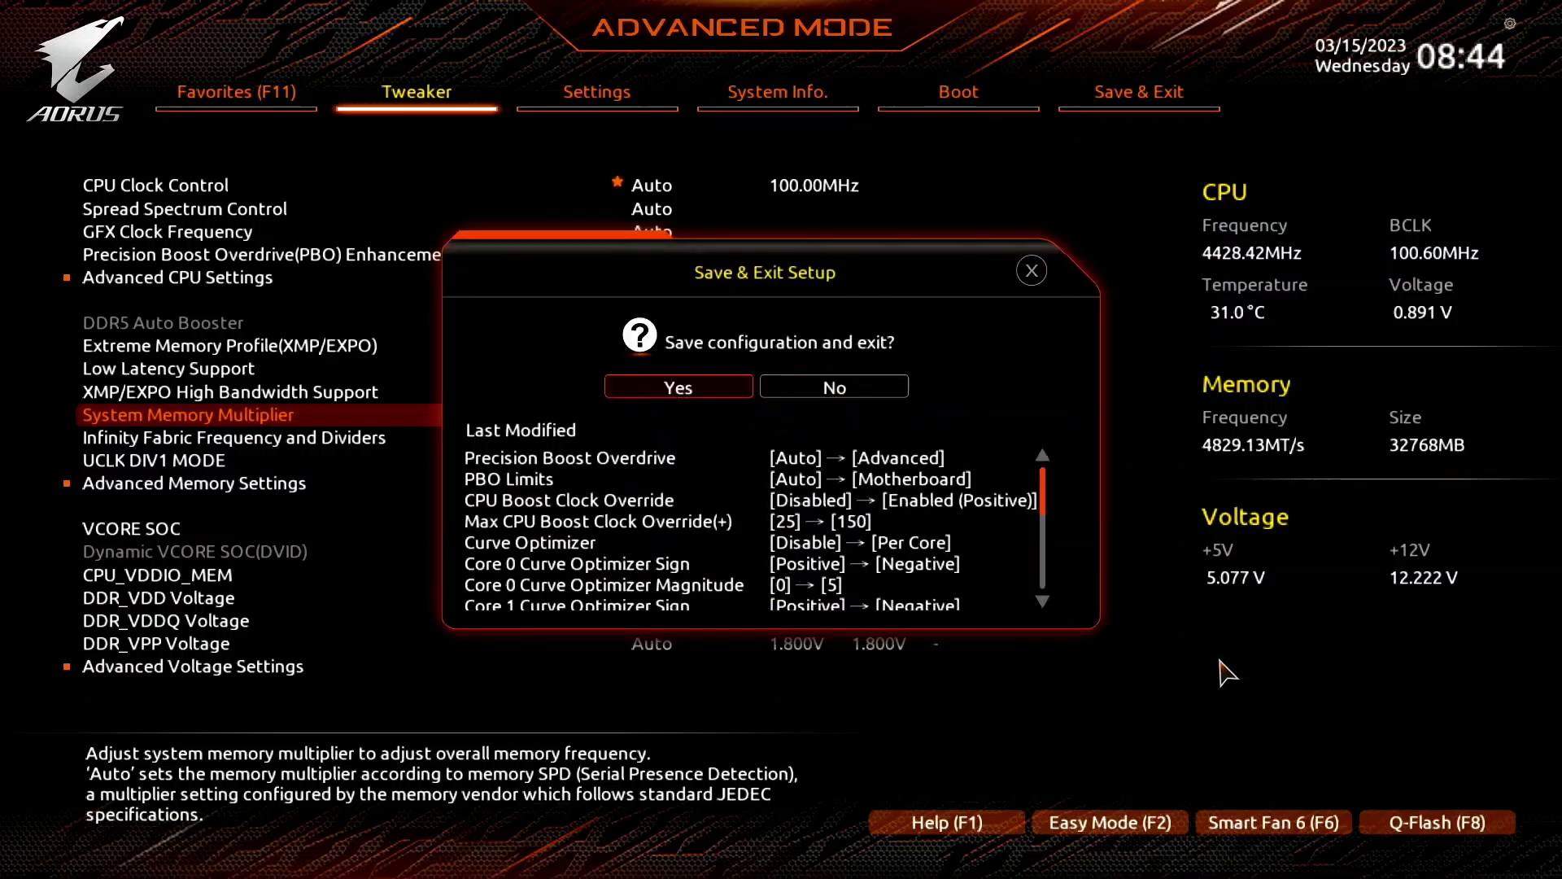